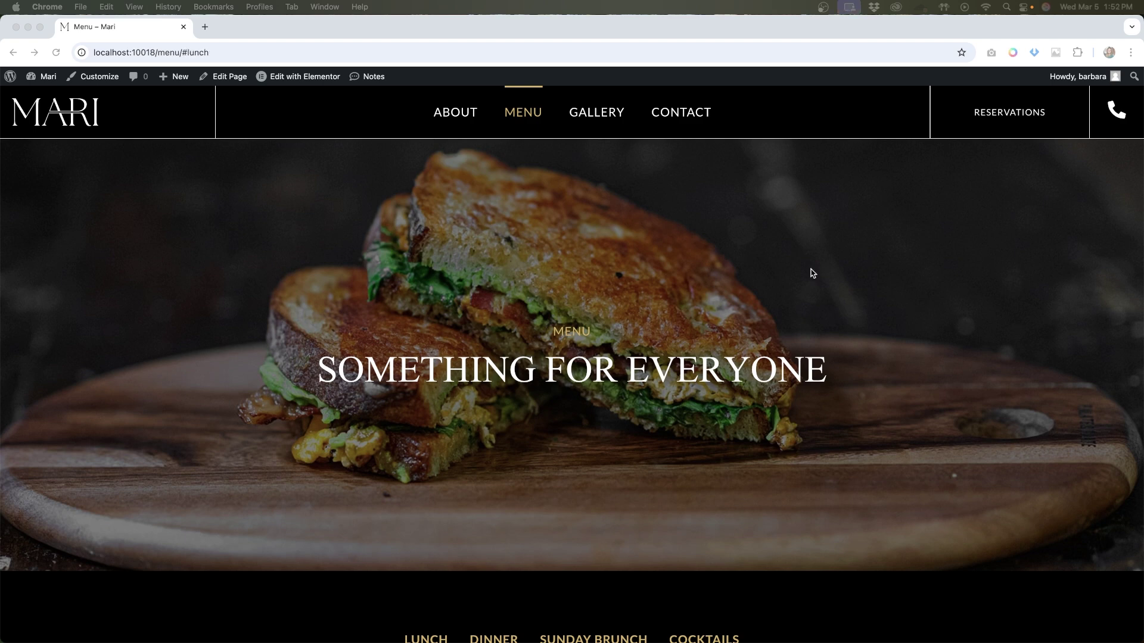
Try the LUNCH, DINNER and SUNDAY BRUNCH jump links, ending at #brunch.
{"action": "scroll", "coordinate": [864, 317], "scroll_direction": "down", "scroll_amount": 6}
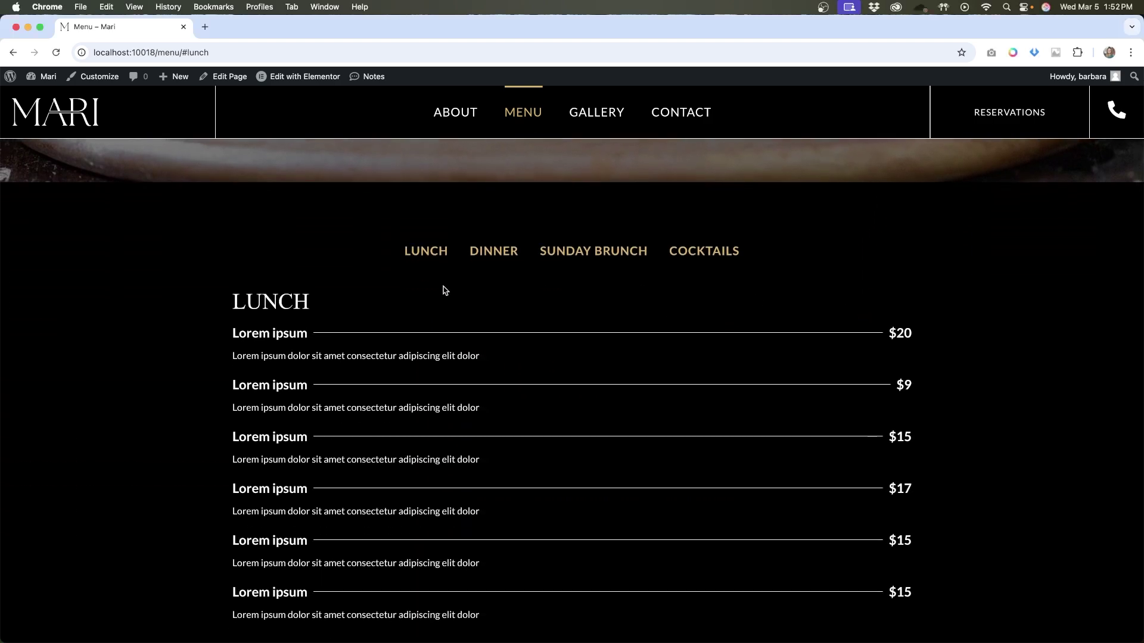
{"action": "left_click", "coordinate": [437, 251]}
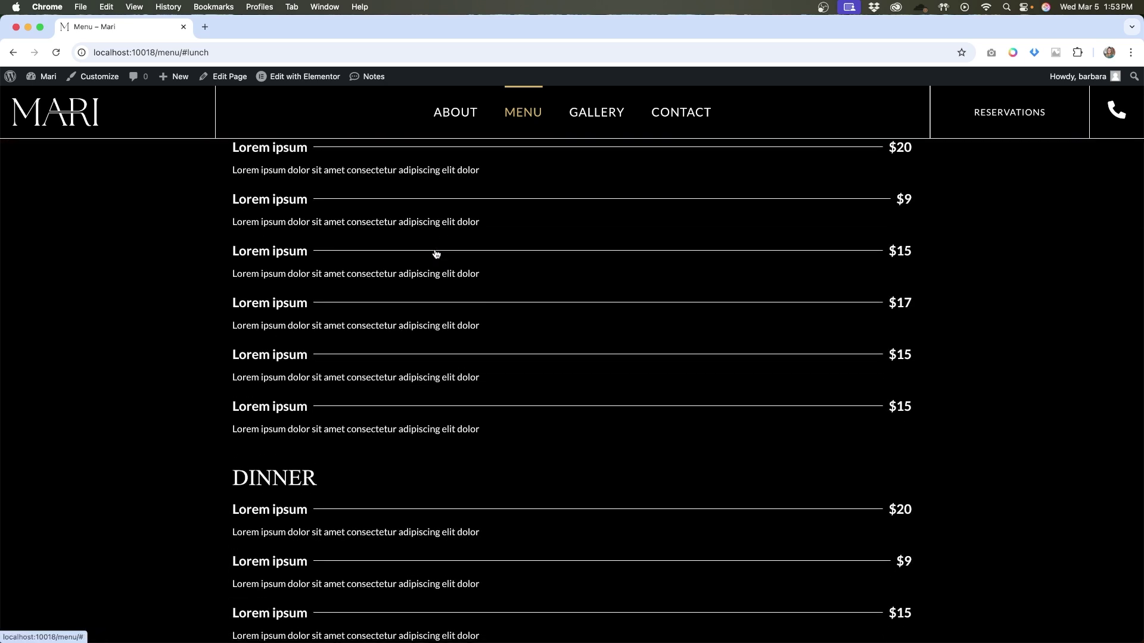
{"action": "scroll", "coordinate": [437, 254], "scroll_direction": "up", "scroll_amount": 3}
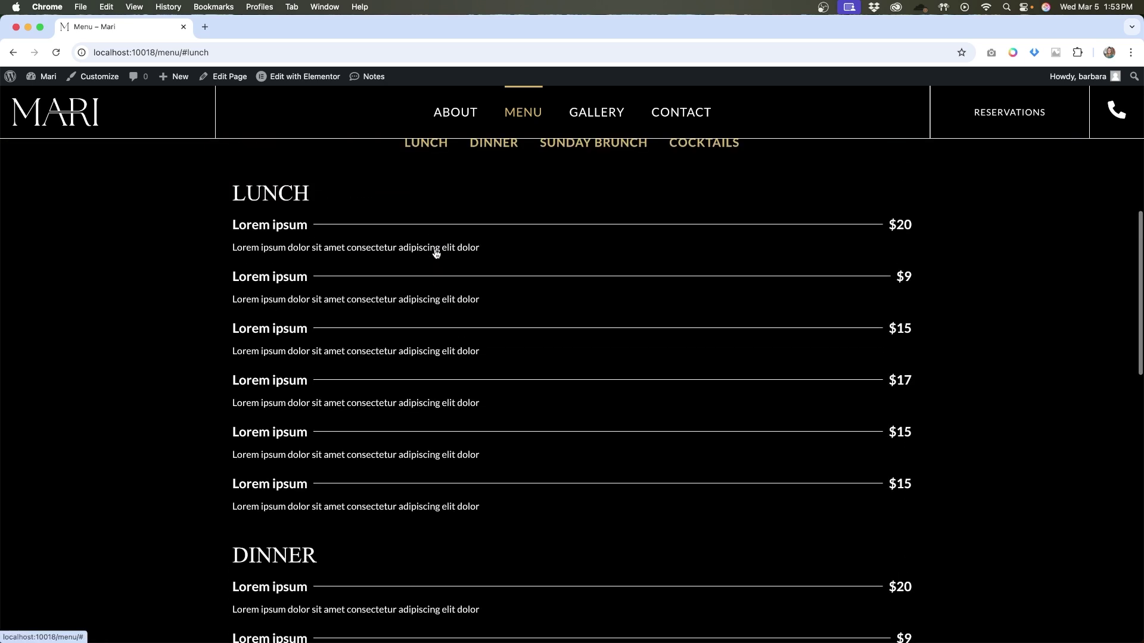
{"action": "scroll", "coordinate": [429, 258], "scroll_direction": "down", "scroll_amount": 2}
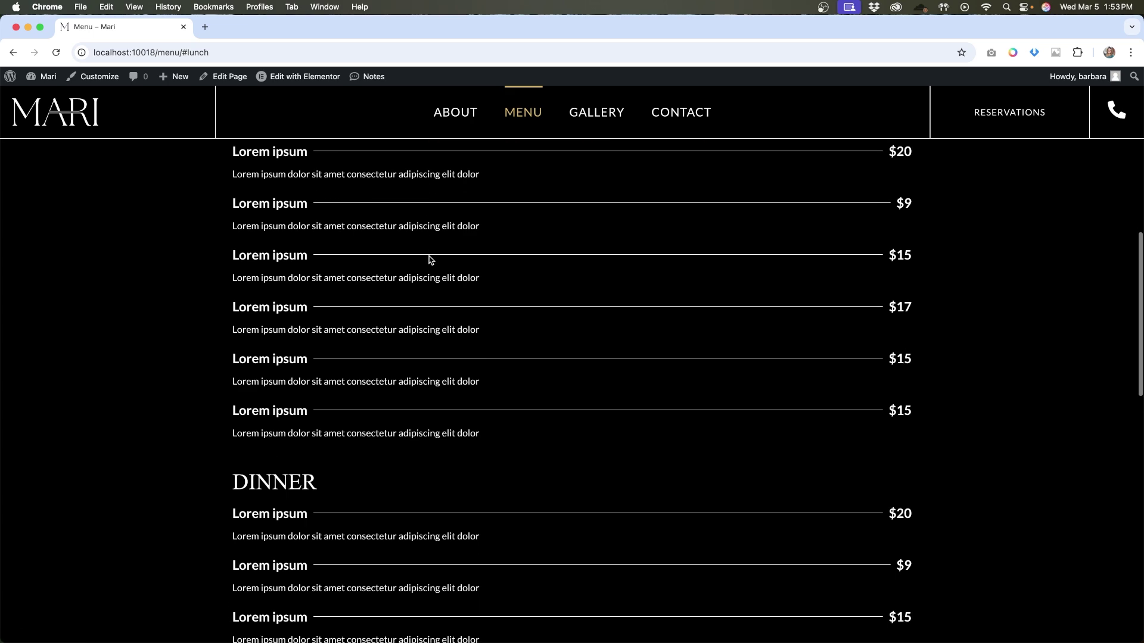
{"action": "scroll", "coordinate": [430, 259], "scroll_direction": "up", "scroll_amount": 5}
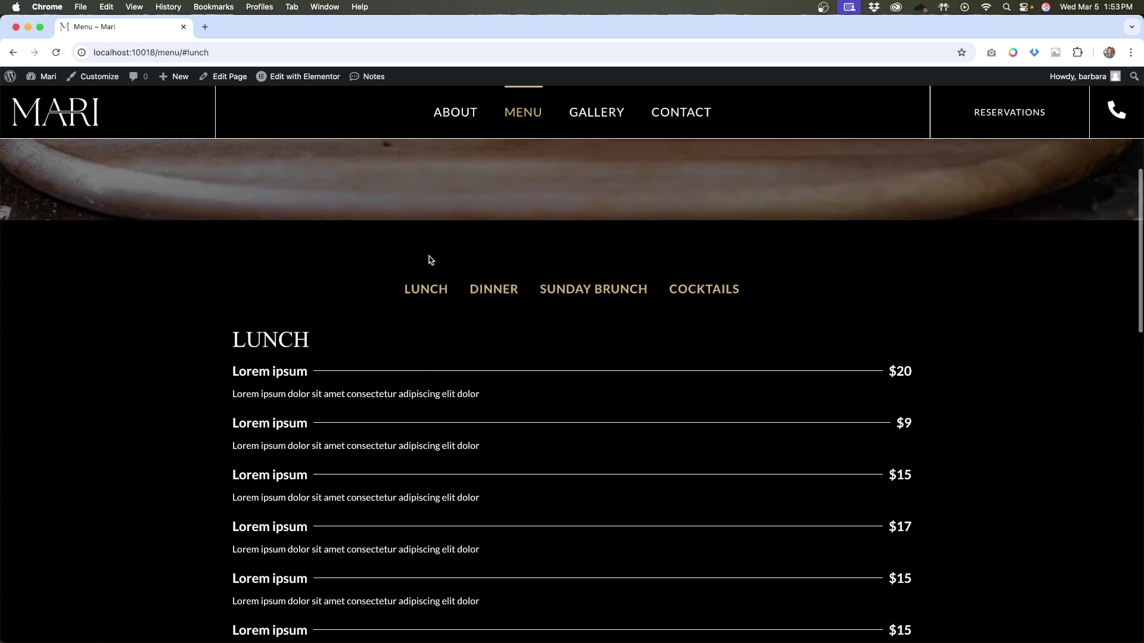
{"action": "left_click", "coordinate": [506, 290]}
{"action": "scroll", "coordinate": [504, 297], "scroll_direction": "up", "scroll_amount": 10}
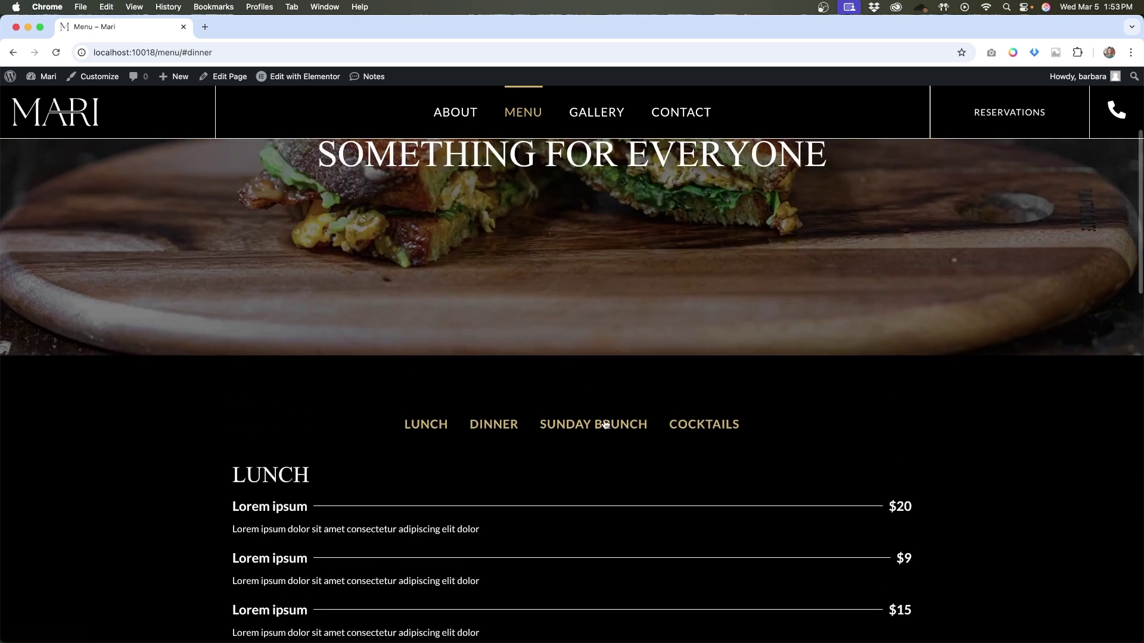
{"action": "left_click", "coordinate": [606, 425]}
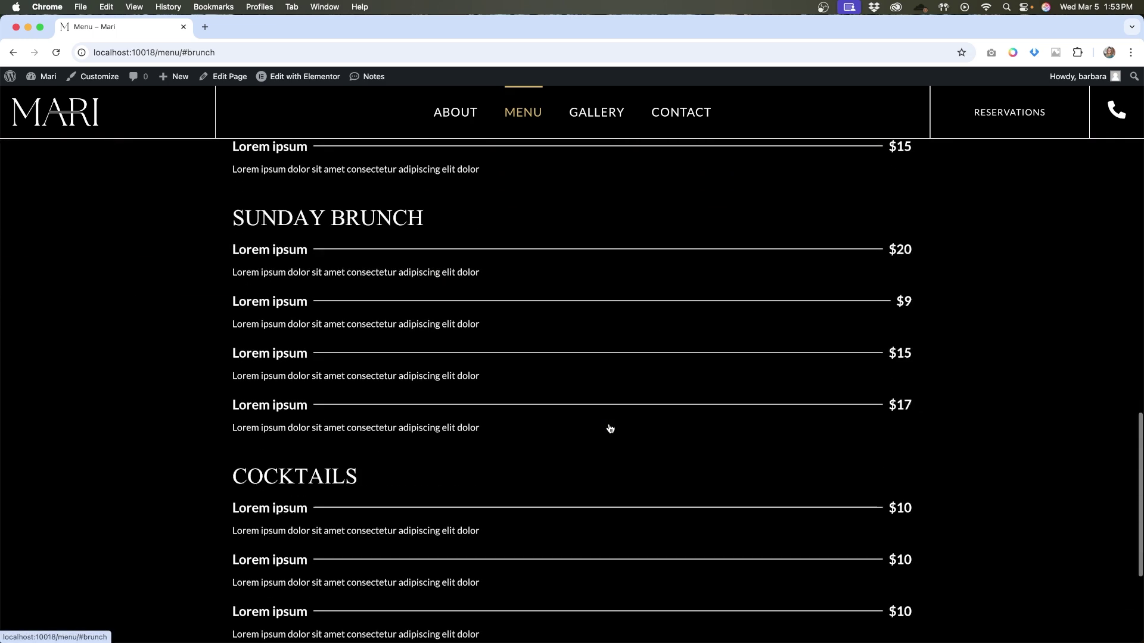
{"action": "scroll", "coordinate": [610, 429], "scroll_direction": "up", "scroll_amount": 10}
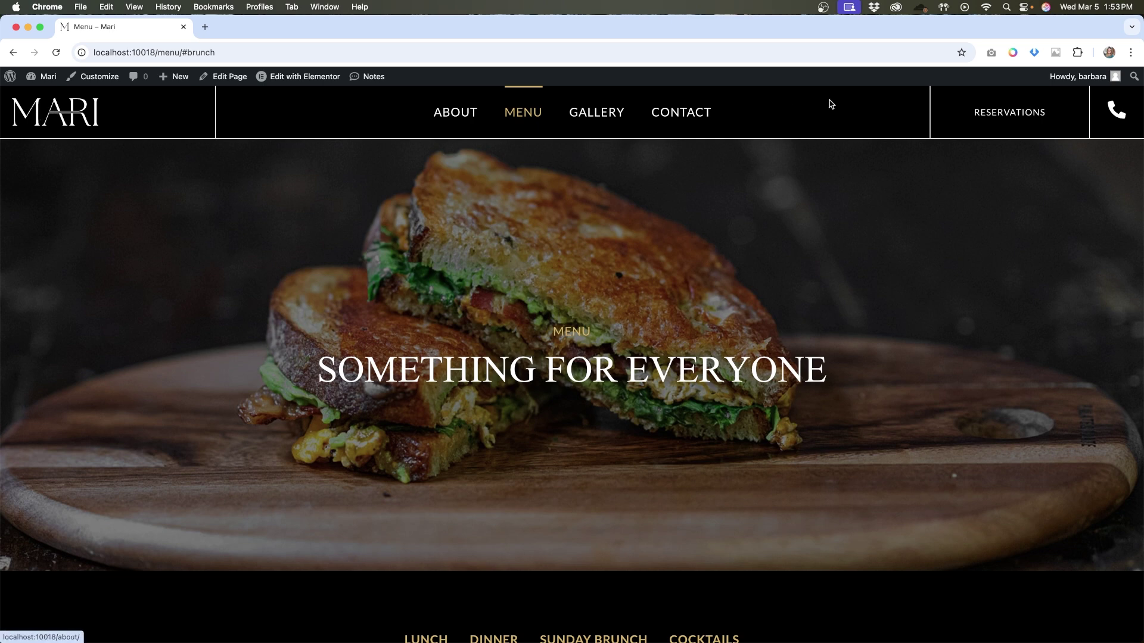
Jump to #lunch and show the LUNCH heading hidden behind the sticky header.
{"action": "scroll", "coordinate": [880, 233], "scroll_direction": "down", "scroll_amount": 5}
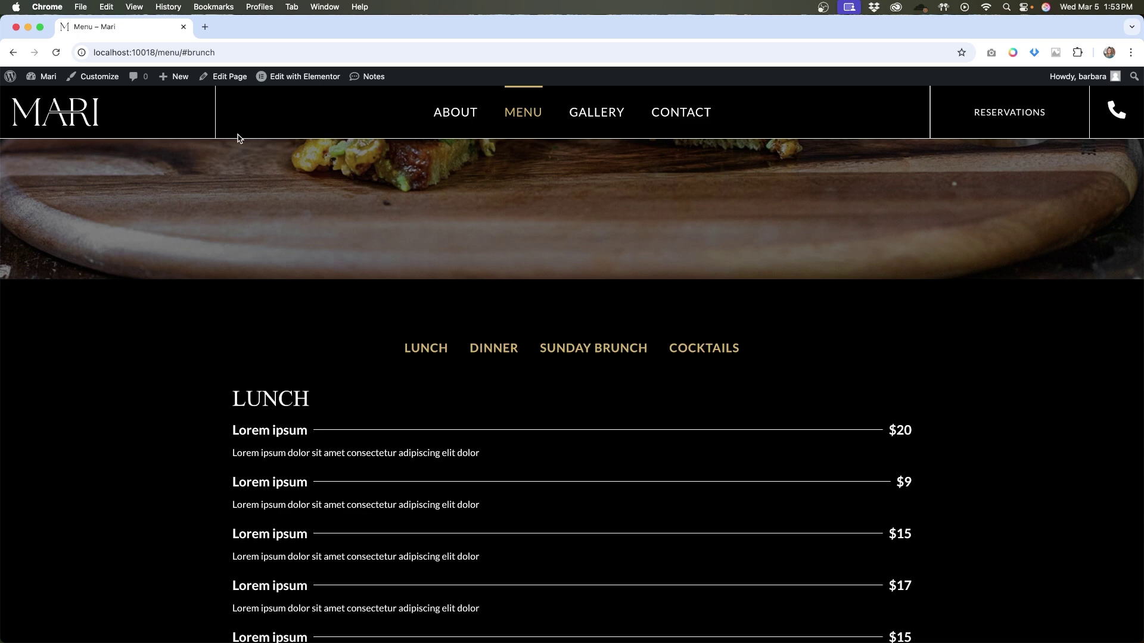
{"action": "left_click", "coordinate": [428, 349]}
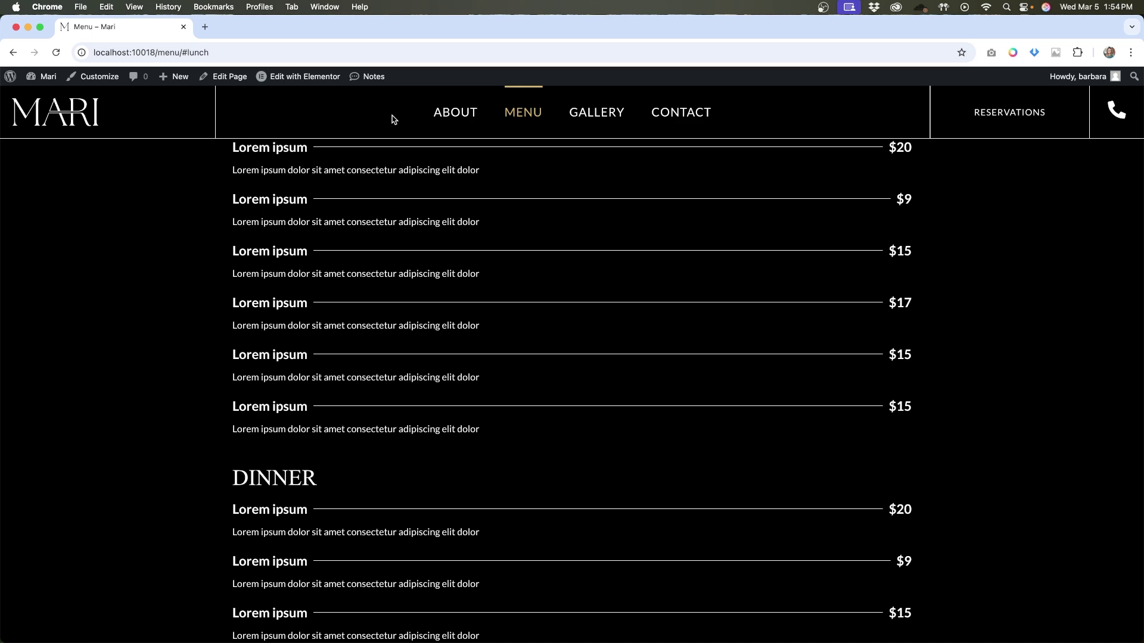
Open the Menu page in Elementor and select the sub-nav Icon List.
{"action": "left_click", "coordinate": [283, 81]}
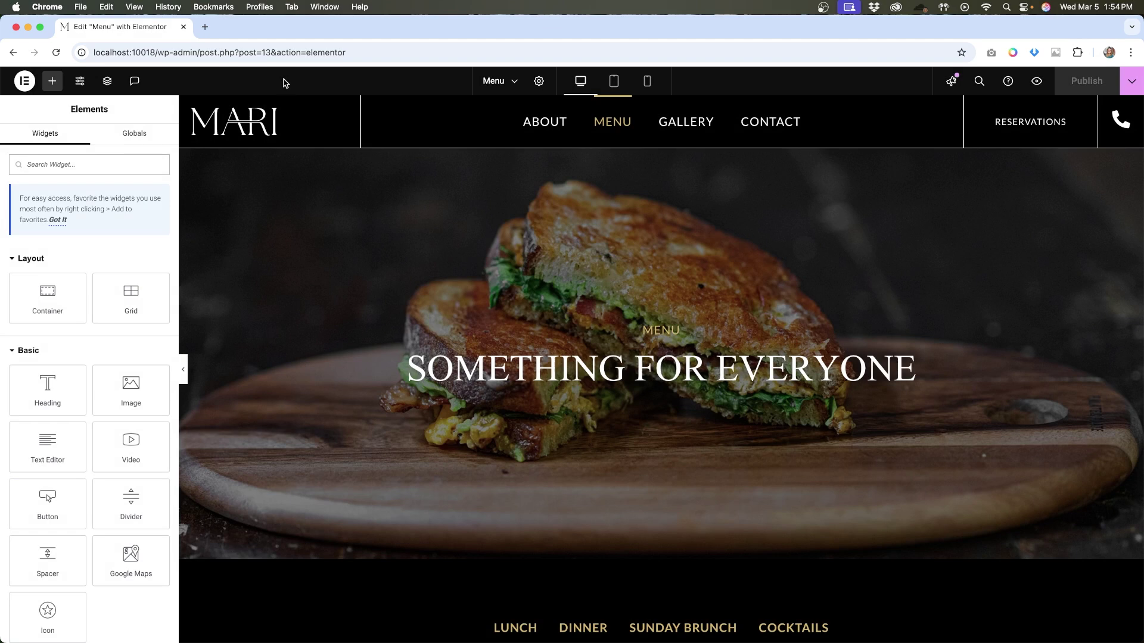
{"action": "scroll", "coordinate": [610, 369], "scroll_direction": "down", "scroll_amount": 6}
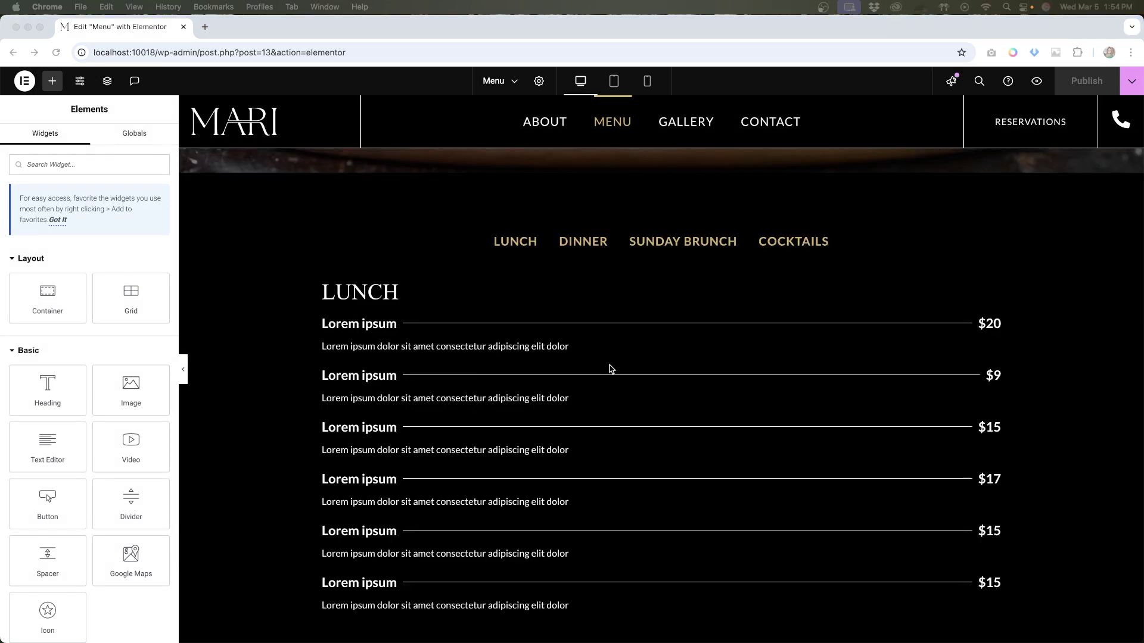
{"action": "left_click", "coordinate": [856, 247]}
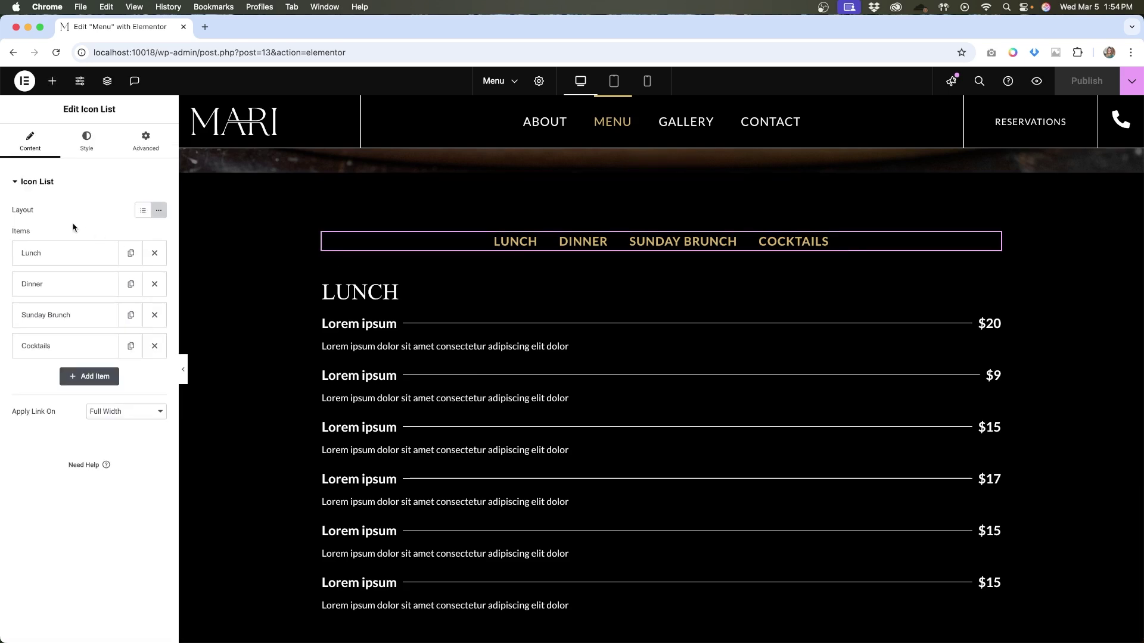
Expand the four list items to check their links: #lunch, #dinner, #brunch, #cocktails.
{"action": "left_click", "coordinate": [52, 259]}
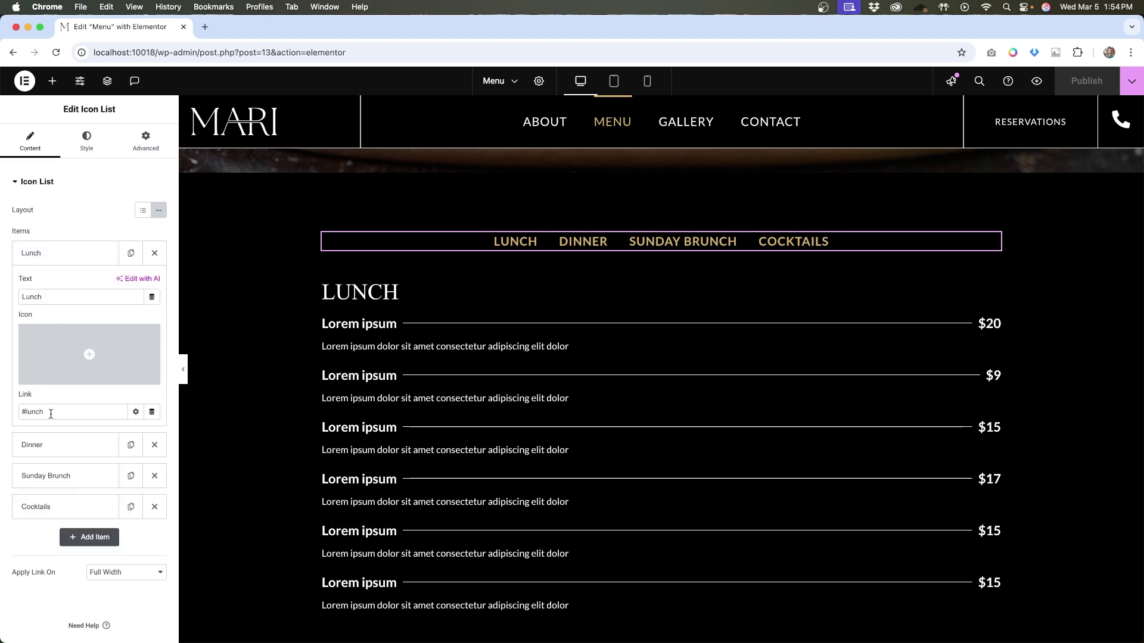
{"action": "left_click", "coordinate": [80, 447]}
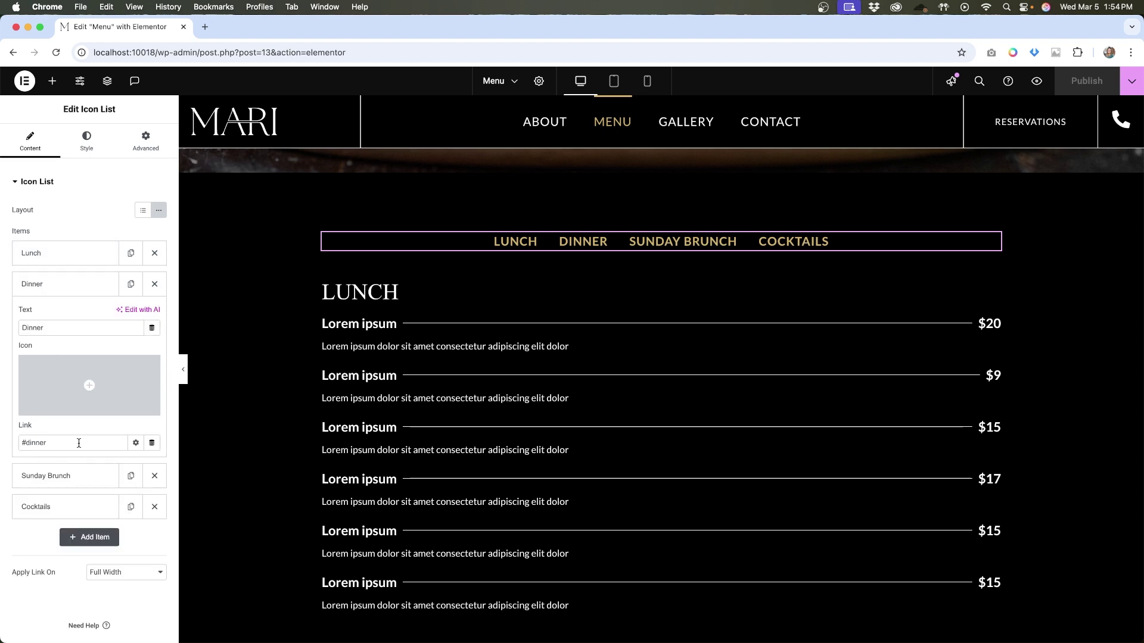
{"action": "left_click", "coordinate": [88, 477]}
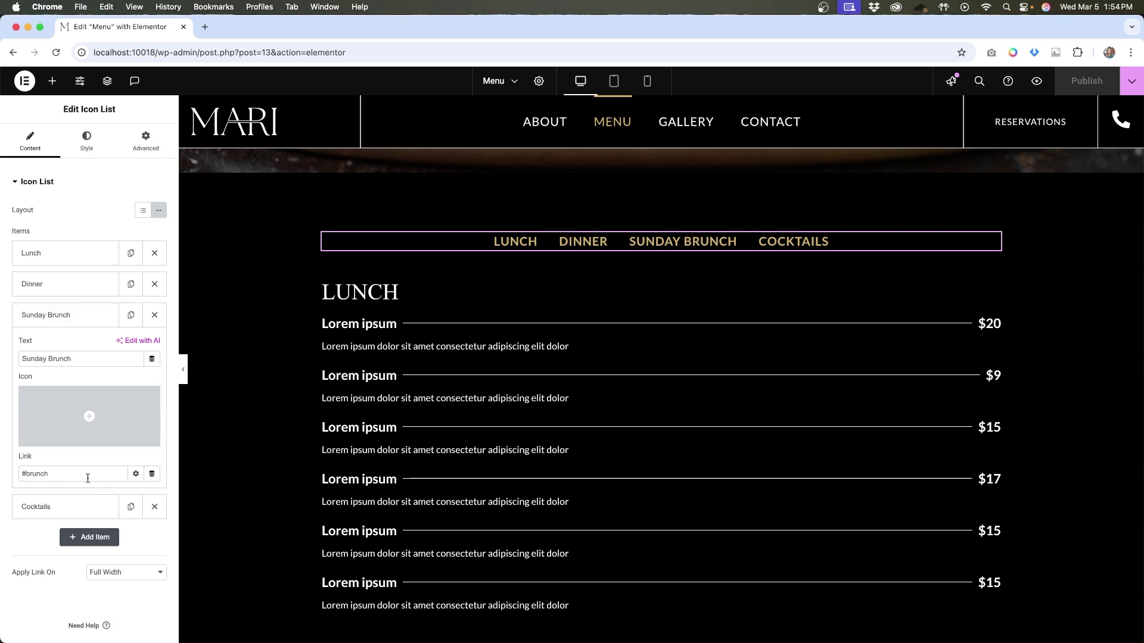
{"action": "left_click", "coordinate": [95, 515]}
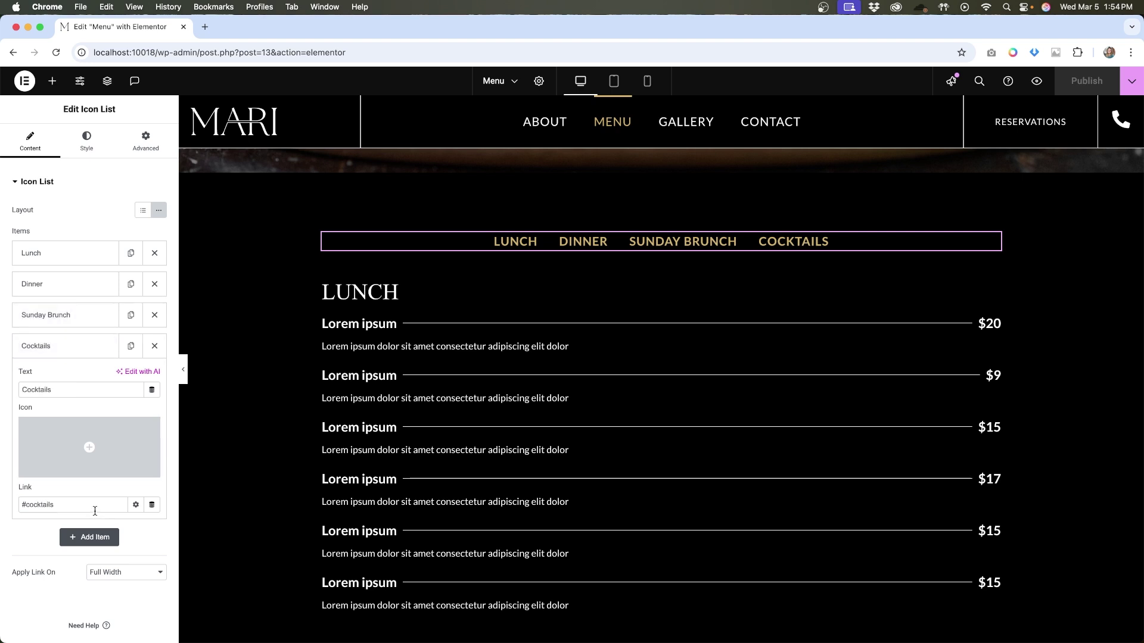
Check the LUNCH and DINNER headings' Advanced CSS IDs: lunch and dinner.
{"action": "left_click", "coordinate": [470, 298]}
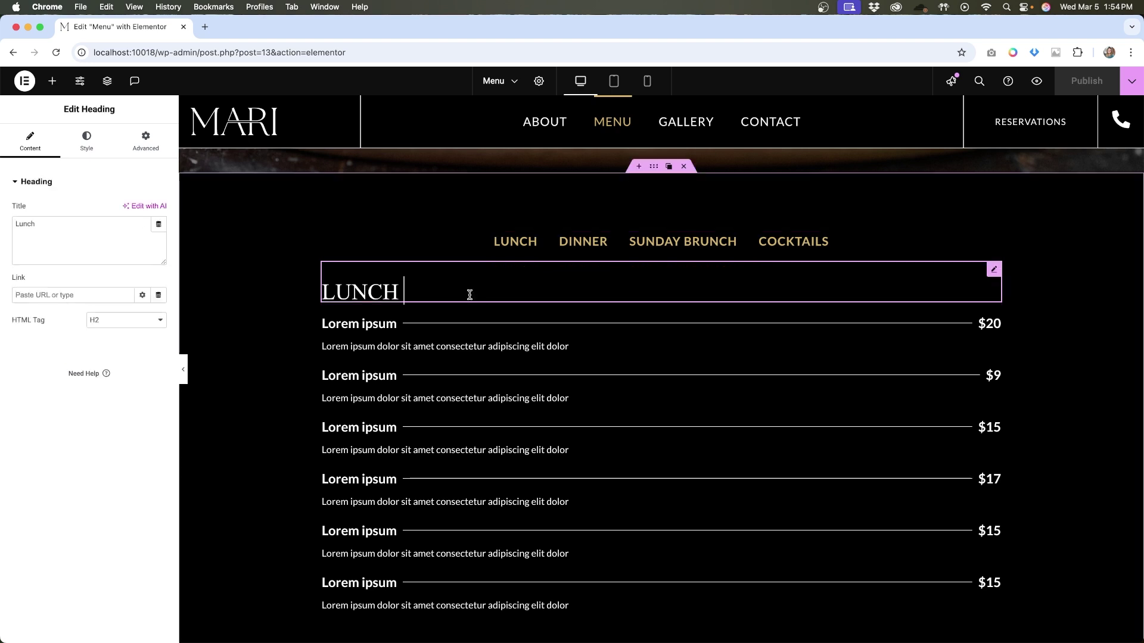
{"action": "left_click", "coordinate": [146, 150]}
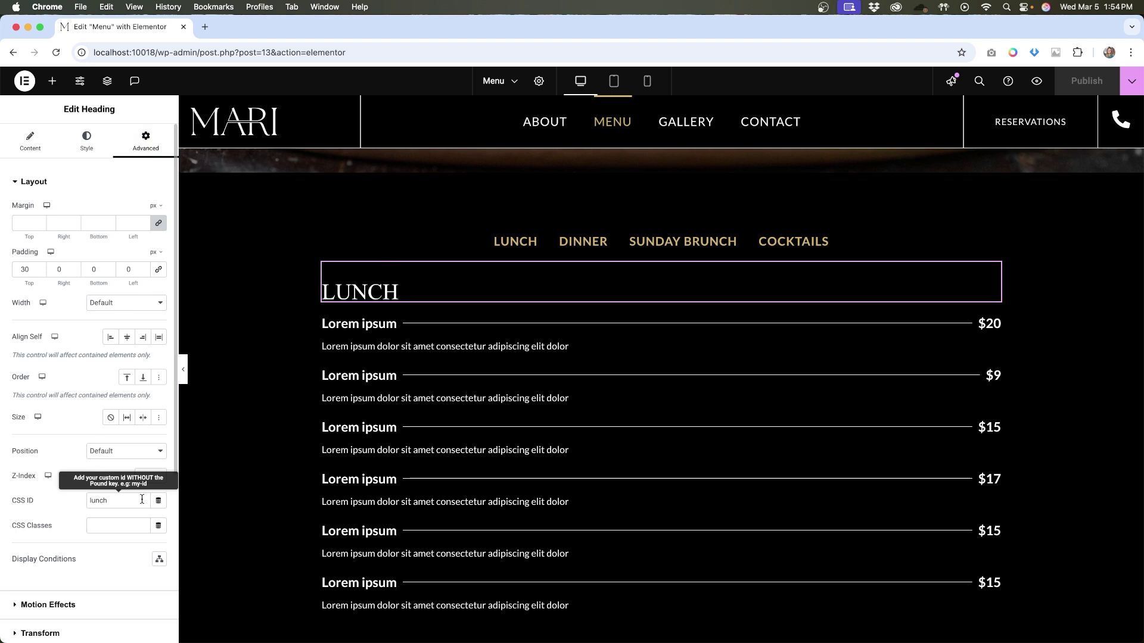
{"action": "scroll", "coordinate": [574, 498], "scroll_direction": "down", "scroll_amount": 5}
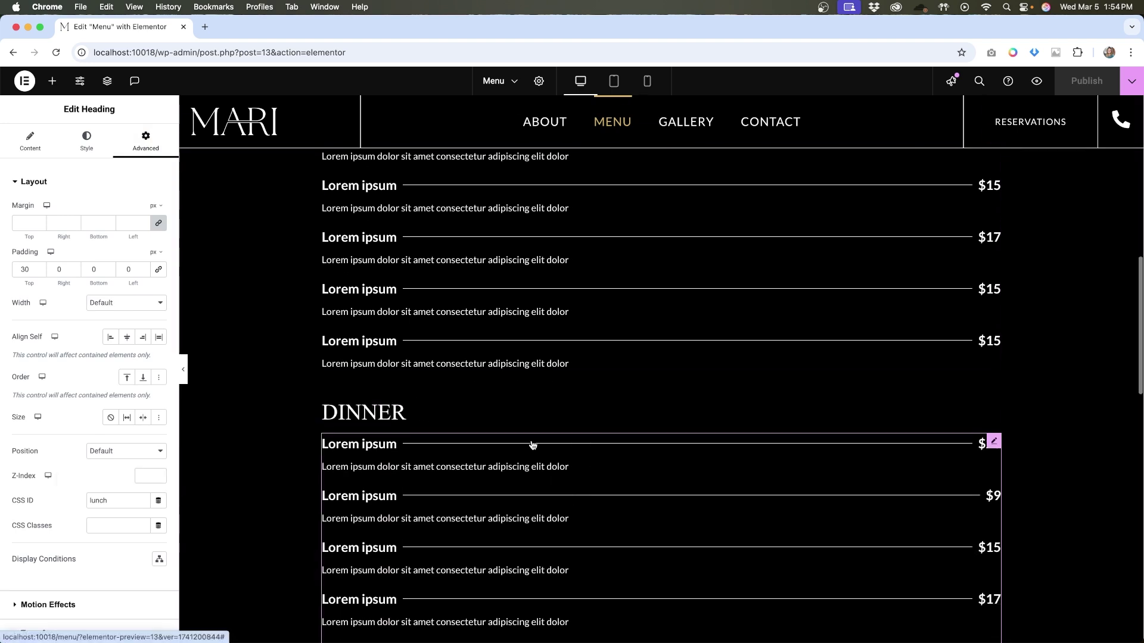
{"action": "left_click", "coordinate": [510, 404]}
{"action": "left_click", "coordinate": [146, 142]}
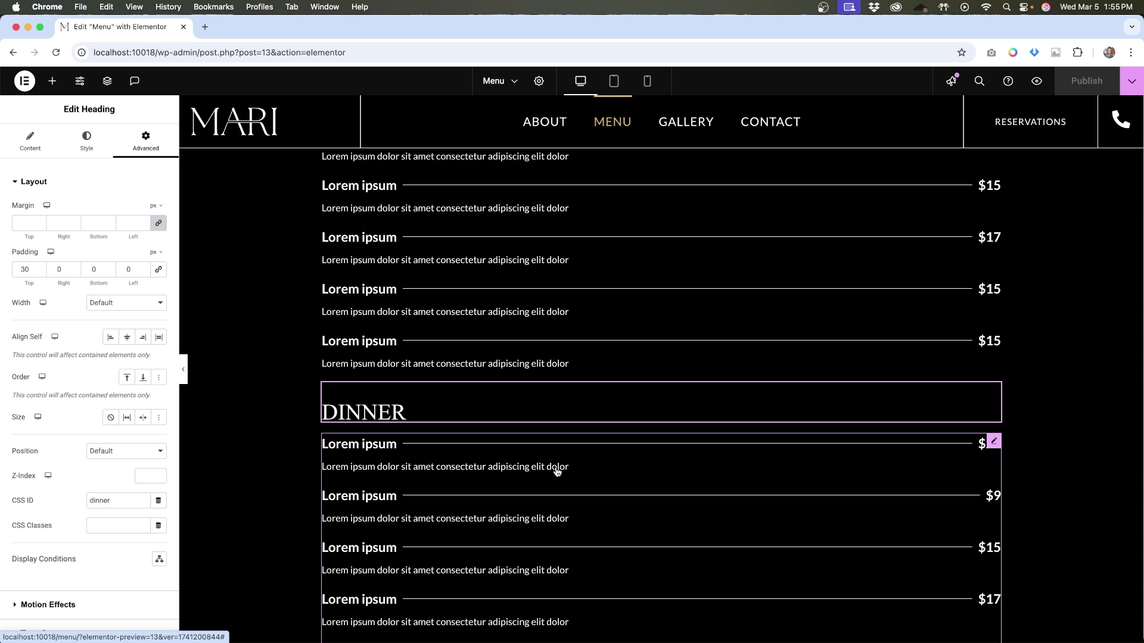
Add a Menu Anchor with ID dinner just above the DINNER heading.
{"action": "left_click", "coordinate": [52, 81]}
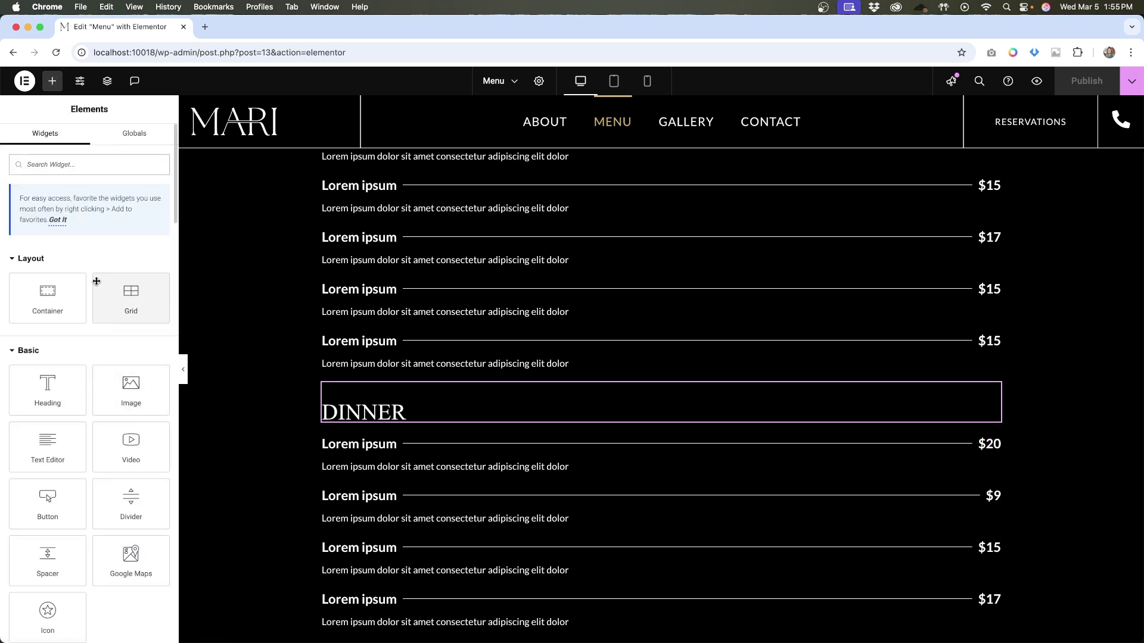
{"action": "type", "text": "anchor"}
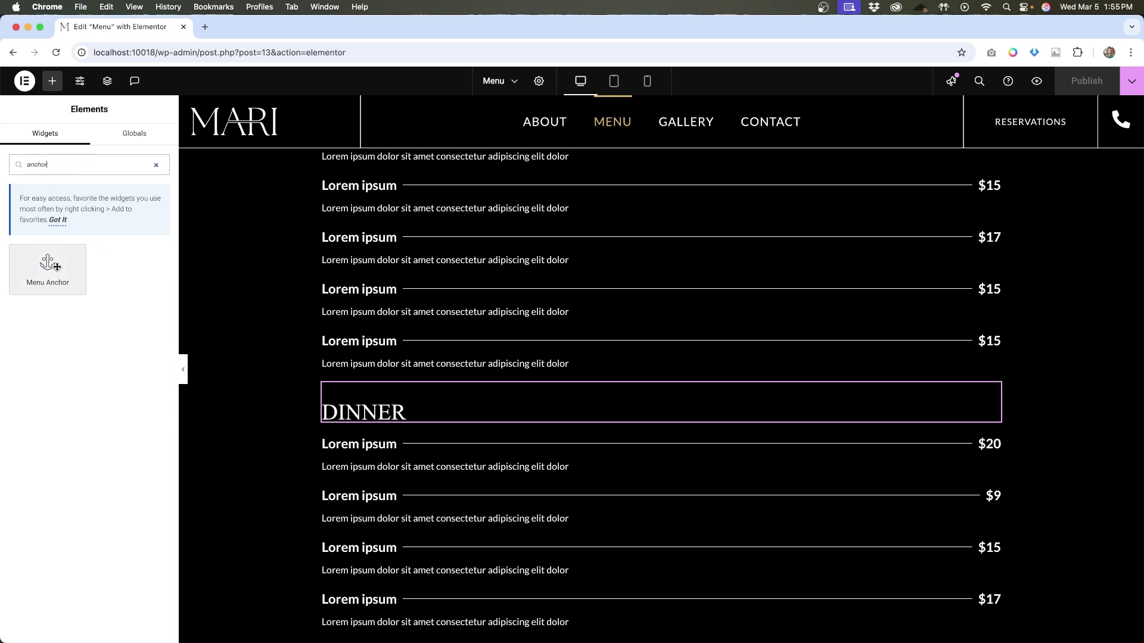
{"action": "left_click_drag", "start_coordinate": [57, 266], "coordinate": [440, 368]}
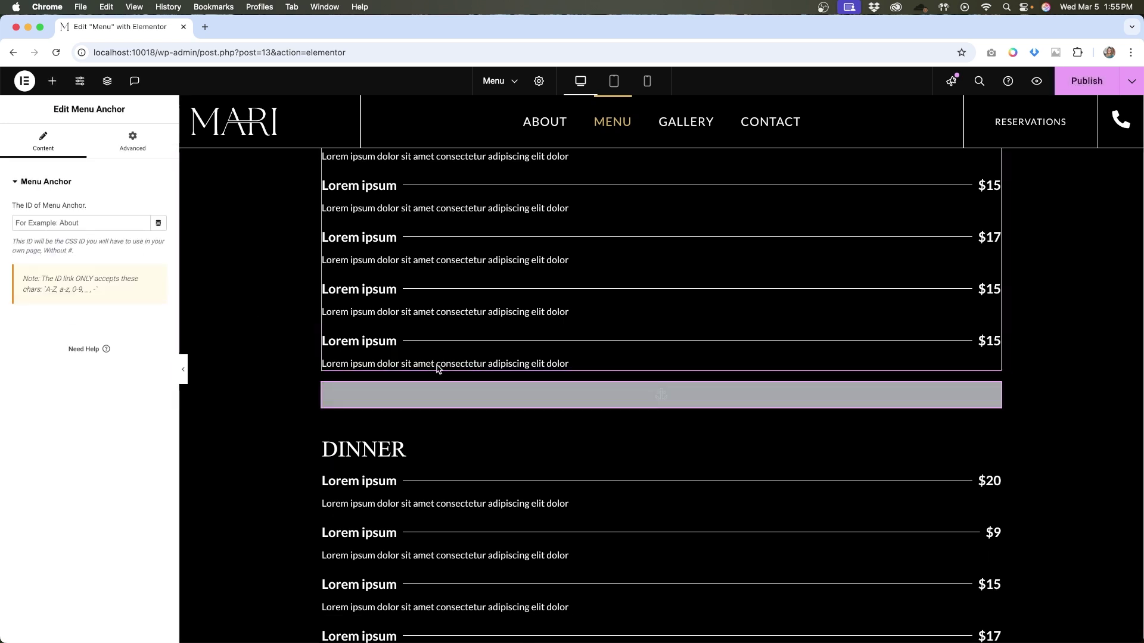
{"action": "left_click", "coordinate": [48, 224]}
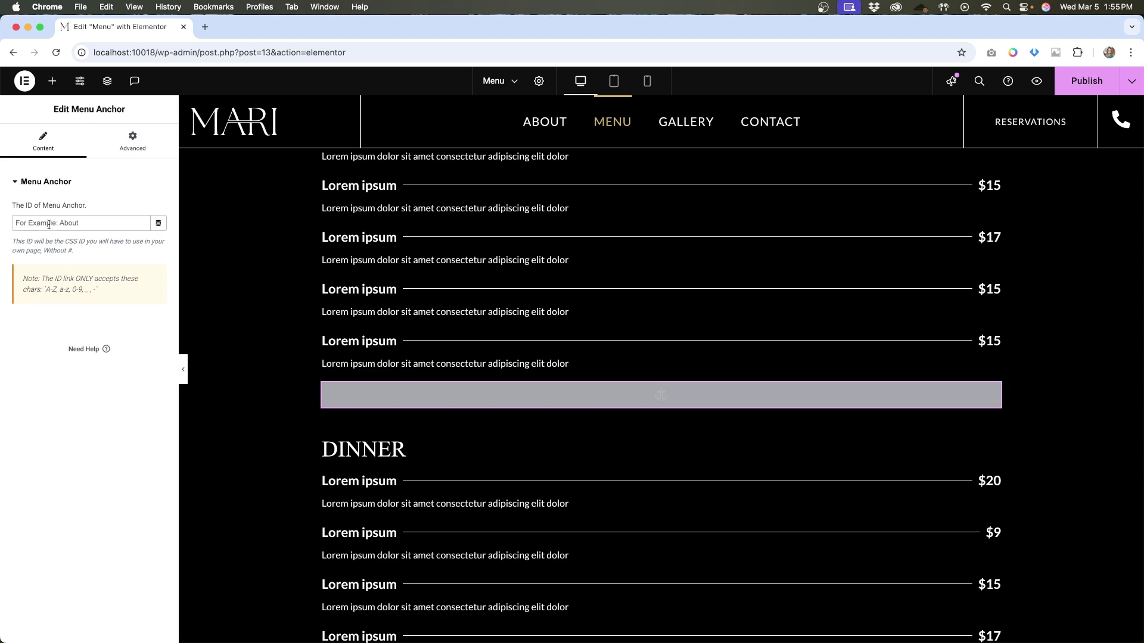
{"action": "type", "text": "dinner"}
Clear the DINNER heading's dinner CSS ID, then publish and preview the page.
{"action": "scroll", "coordinate": [177, 431], "scroll_direction": "up", "scroll_amount": 1}
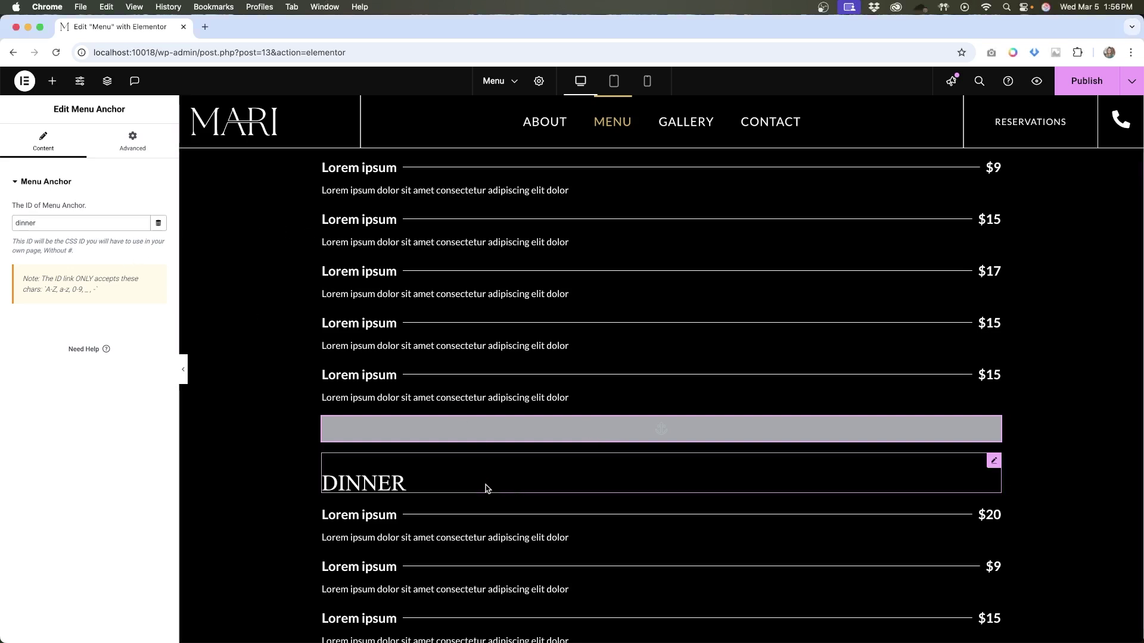
{"action": "left_click", "coordinate": [486, 487]}
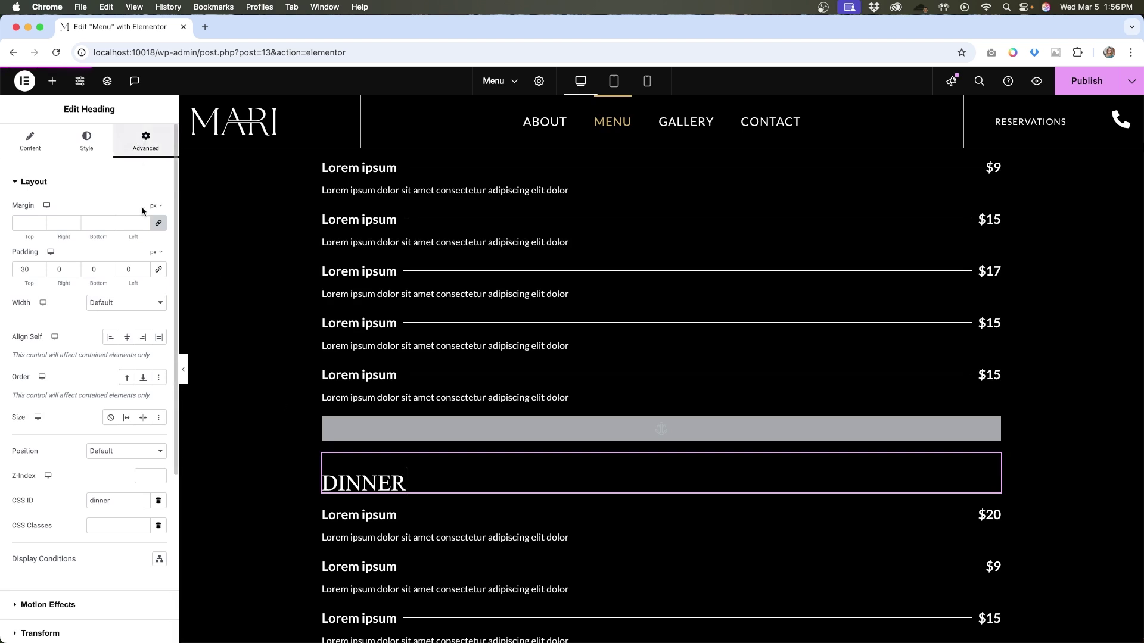
{"action": "double_click", "coordinate": [100, 500]}
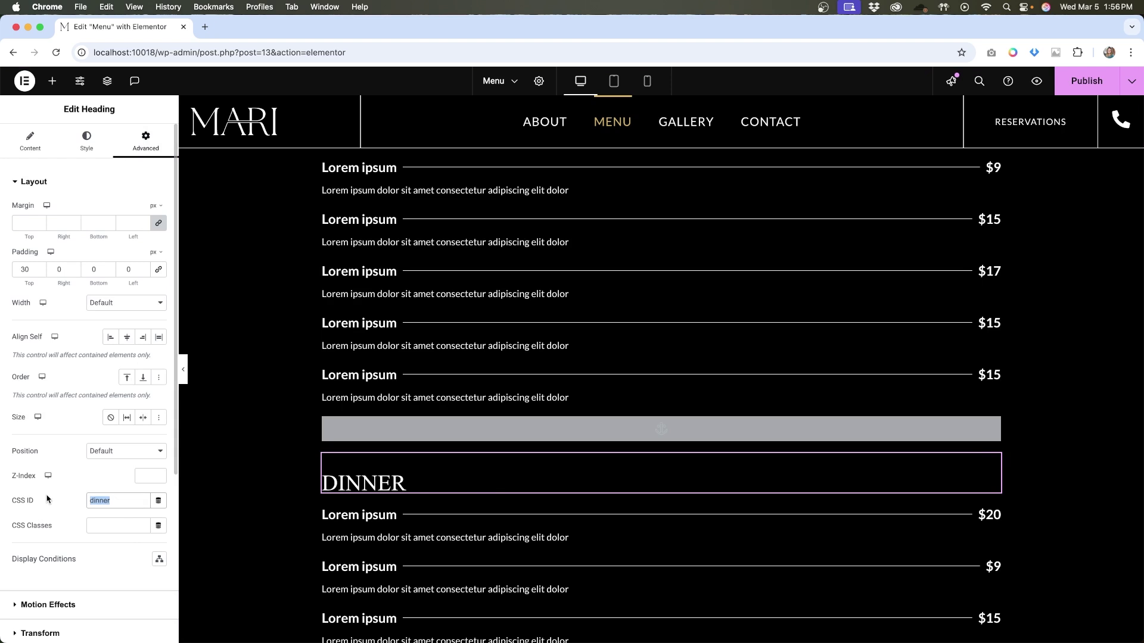
{"action": "key", "text": "BackSpace"}
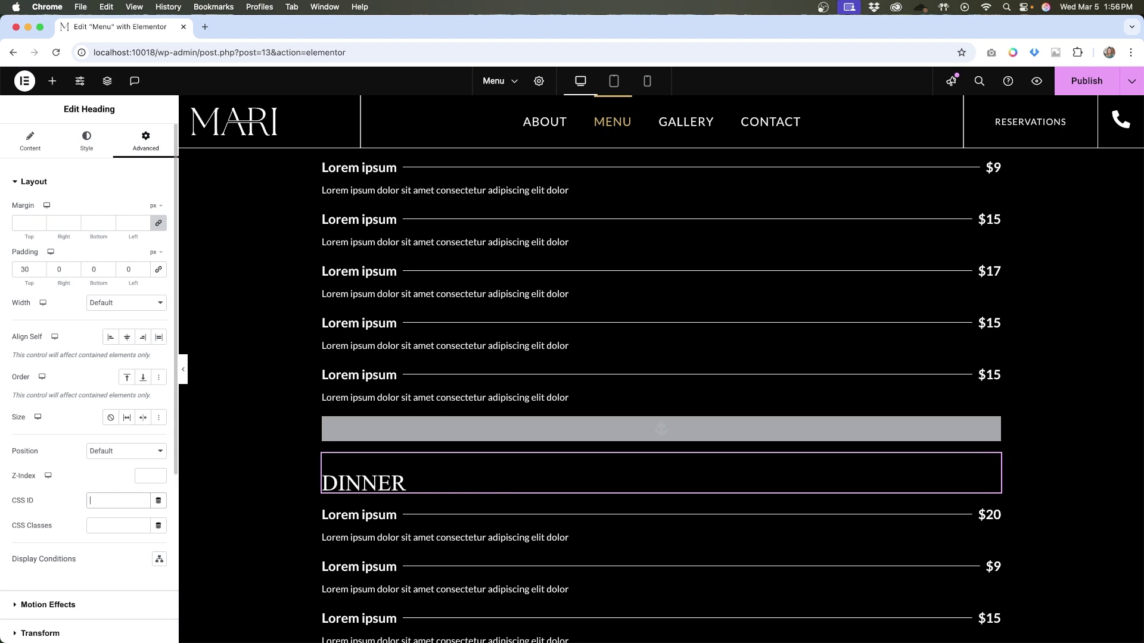
{"action": "left_click", "coordinate": [1081, 86]}
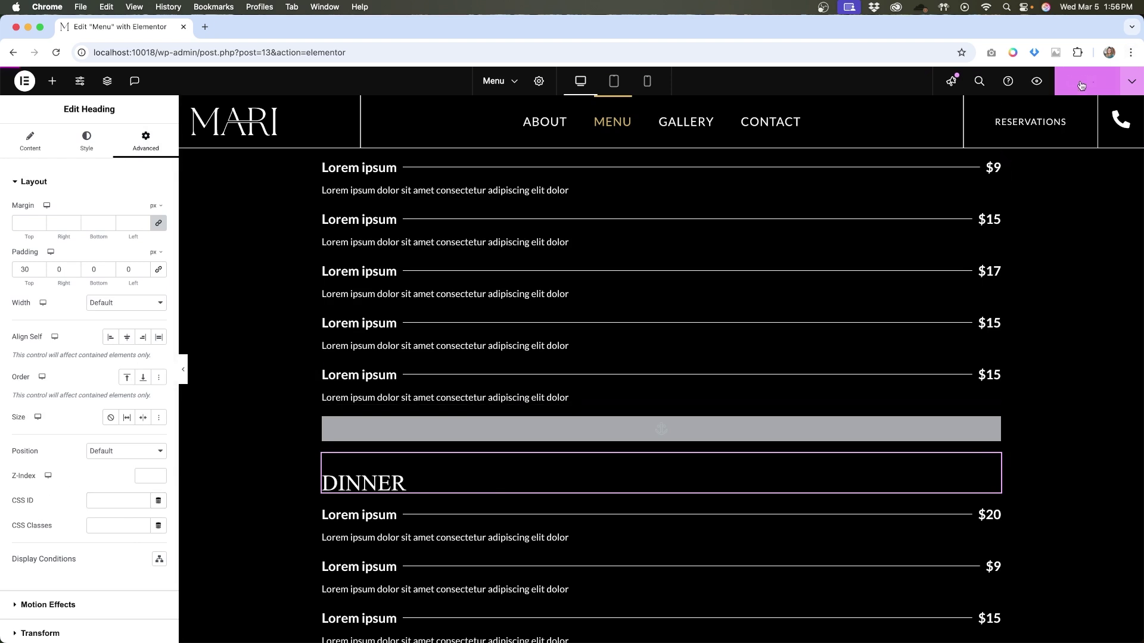
{"action": "left_click", "coordinate": [1038, 87]}
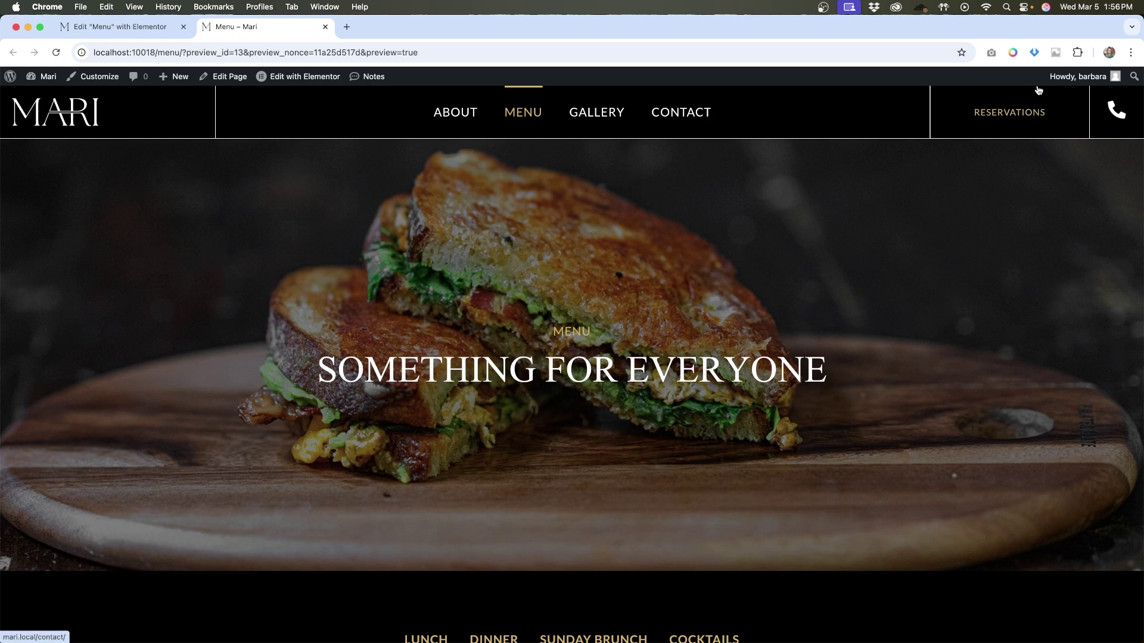
Test the DINNER jump link in the preview and return to the Elementor tab.
{"action": "scroll", "coordinate": [942, 278], "scroll_direction": "down", "scroll_amount": 5}
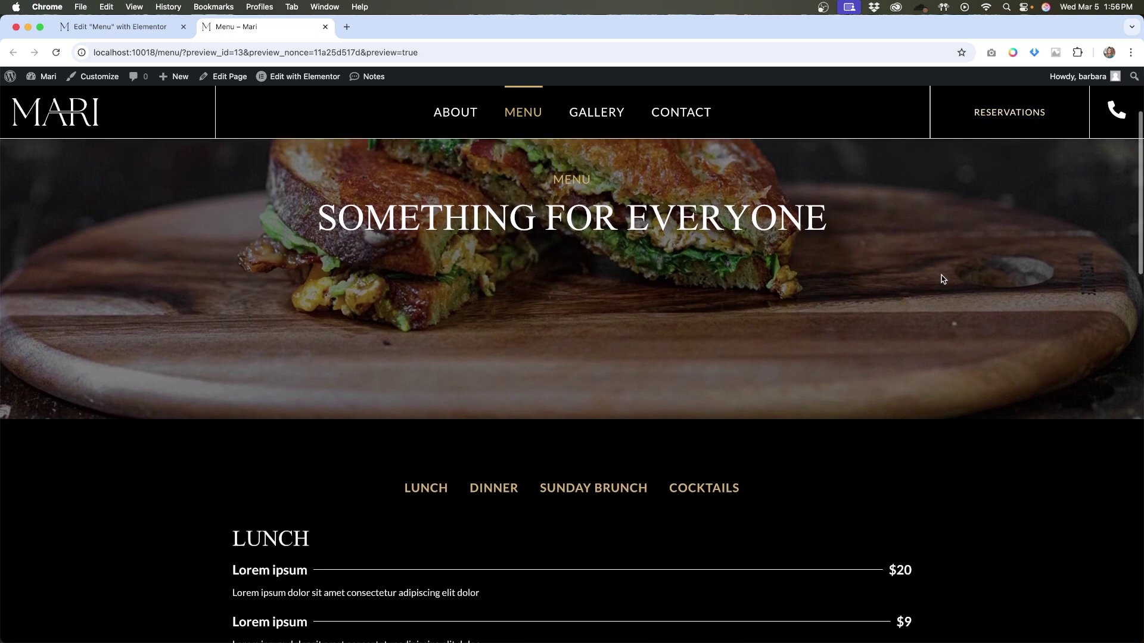
{"action": "scroll", "coordinate": [954, 277], "scroll_direction": "down", "scroll_amount": 3}
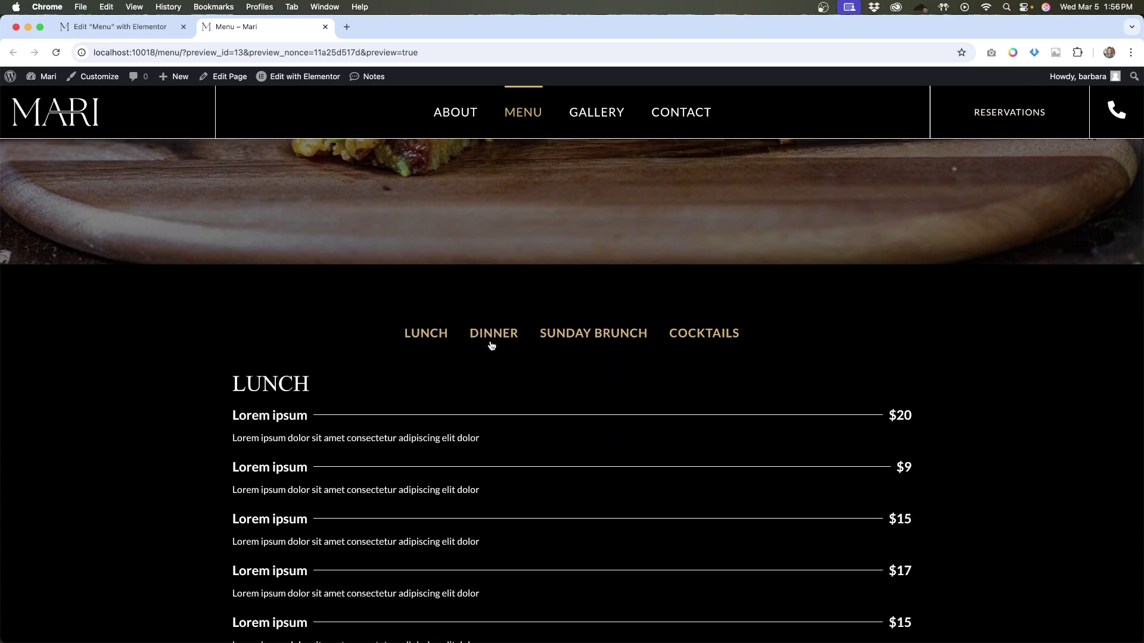
{"action": "left_click", "coordinate": [494, 335]}
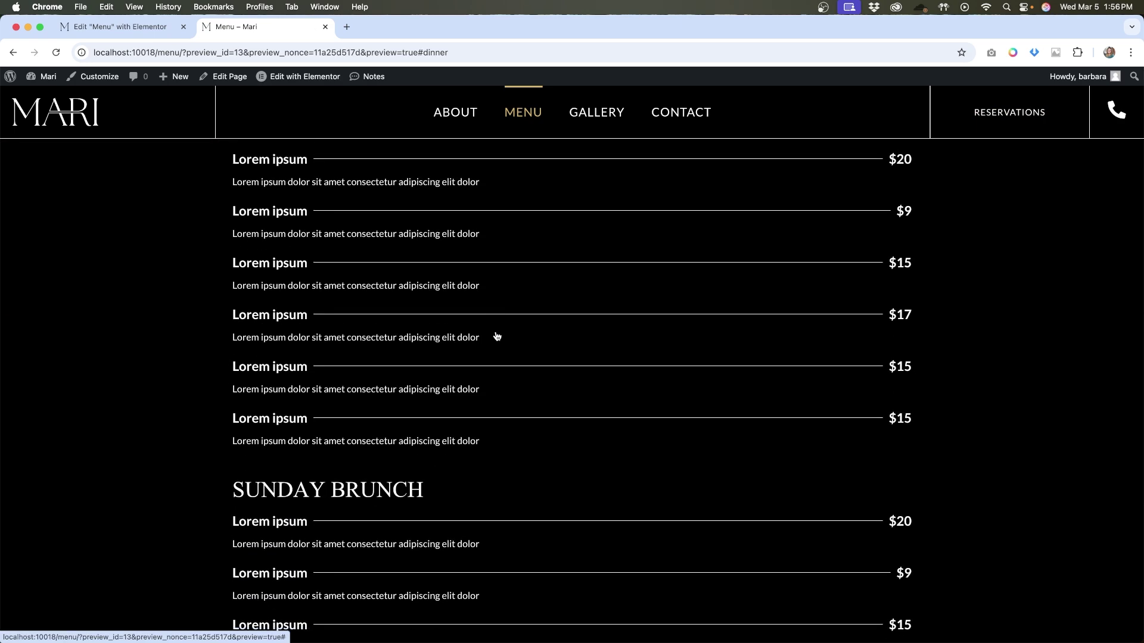
{"action": "key", "text": "super+alt+Left"}
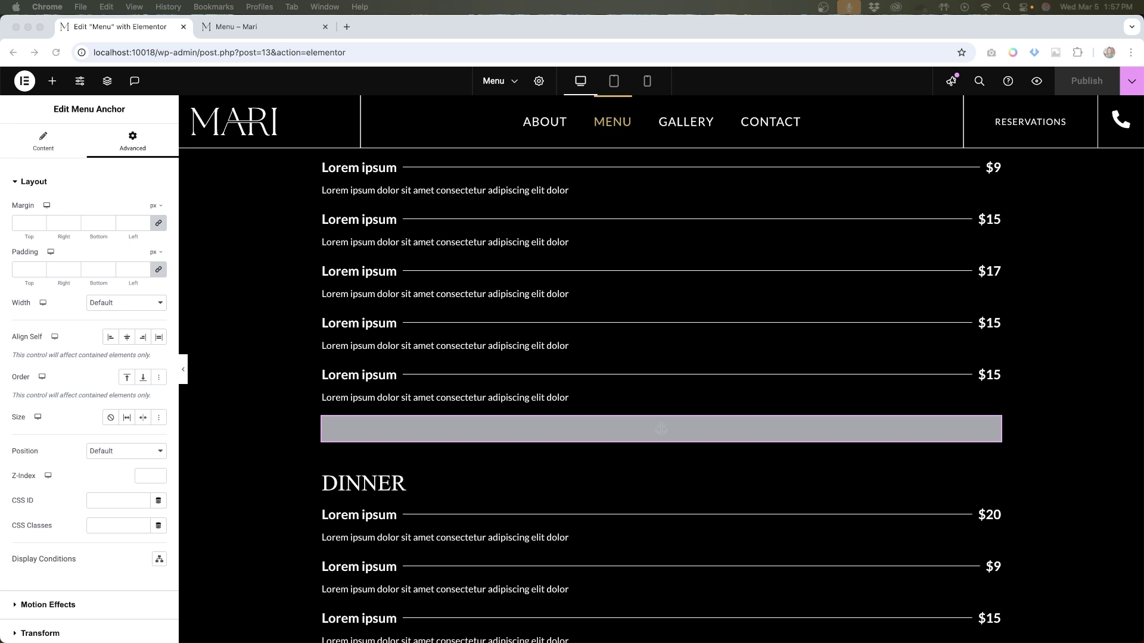
Replace the Menu Anchor above DINNER with a 50 px Spacer widget.
{"action": "left_click", "coordinate": [992, 428]}
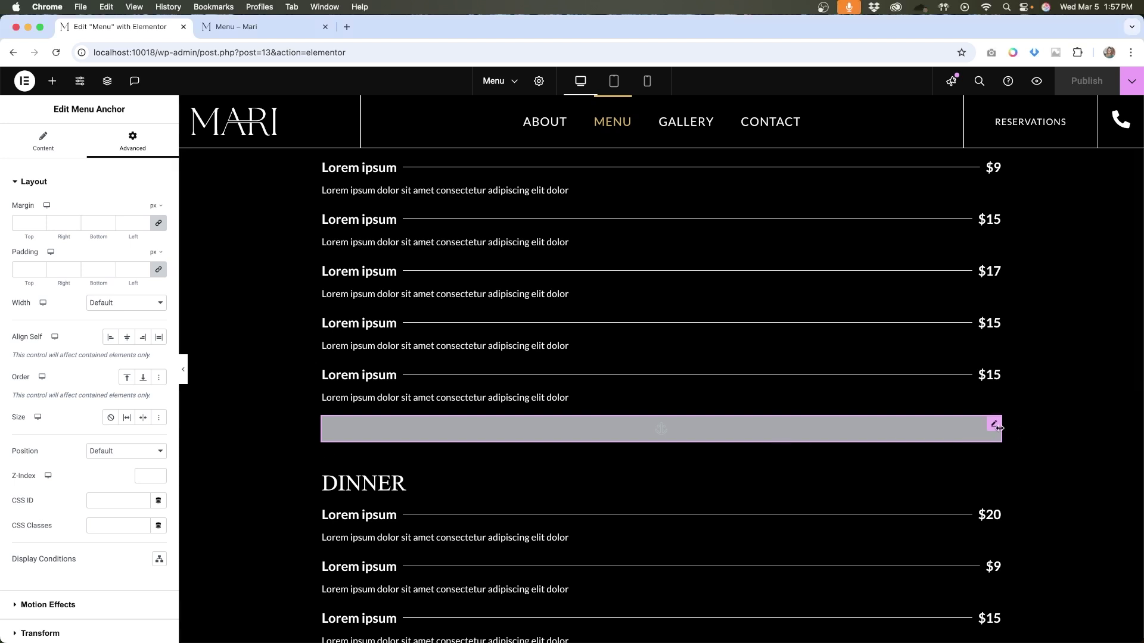
{"action": "left_click", "coordinate": [964, 424]}
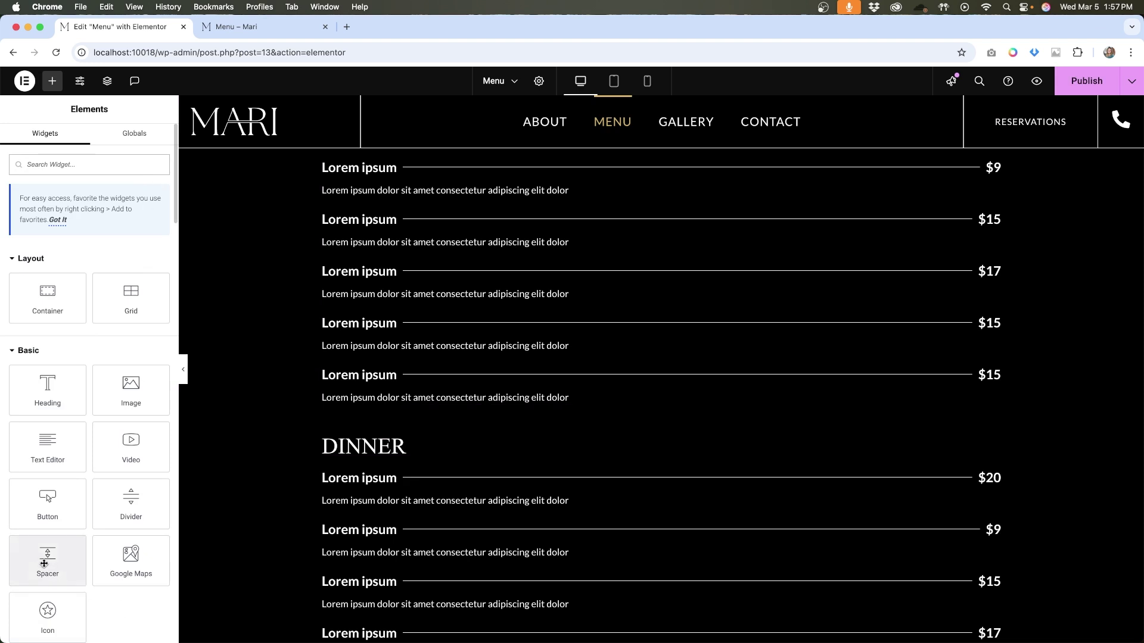
{"action": "left_click_drag", "start_coordinate": [44, 564], "coordinate": [387, 430]}
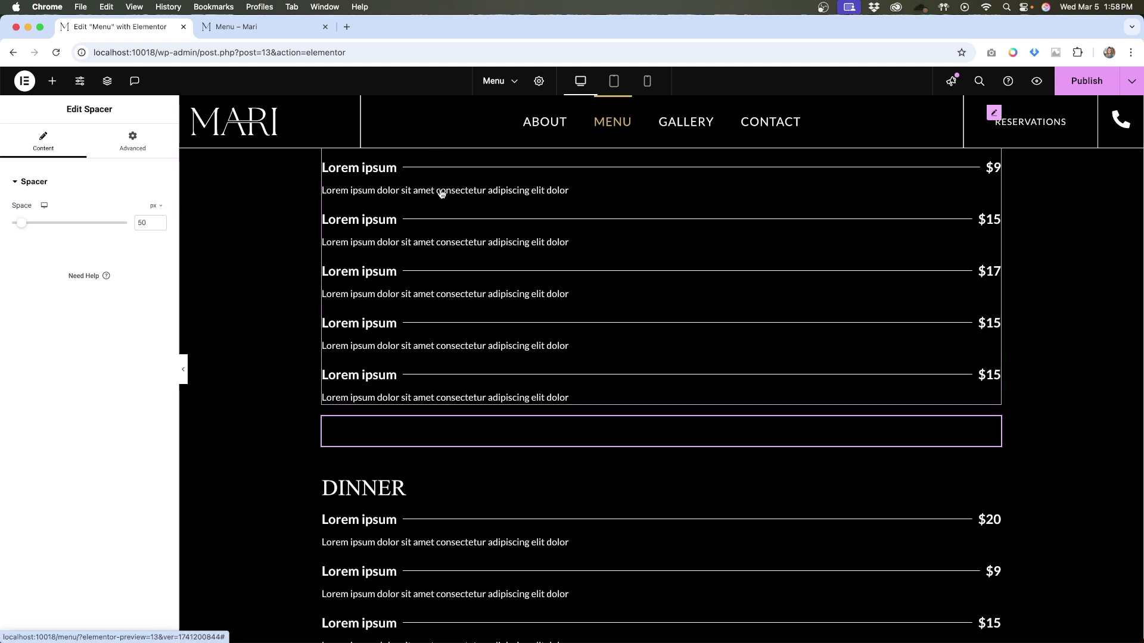
Give the spacer CSS ID dinner, publish, and switch to the live Menu page.
{"action": "left_click", "coordinate": [132, 150]}
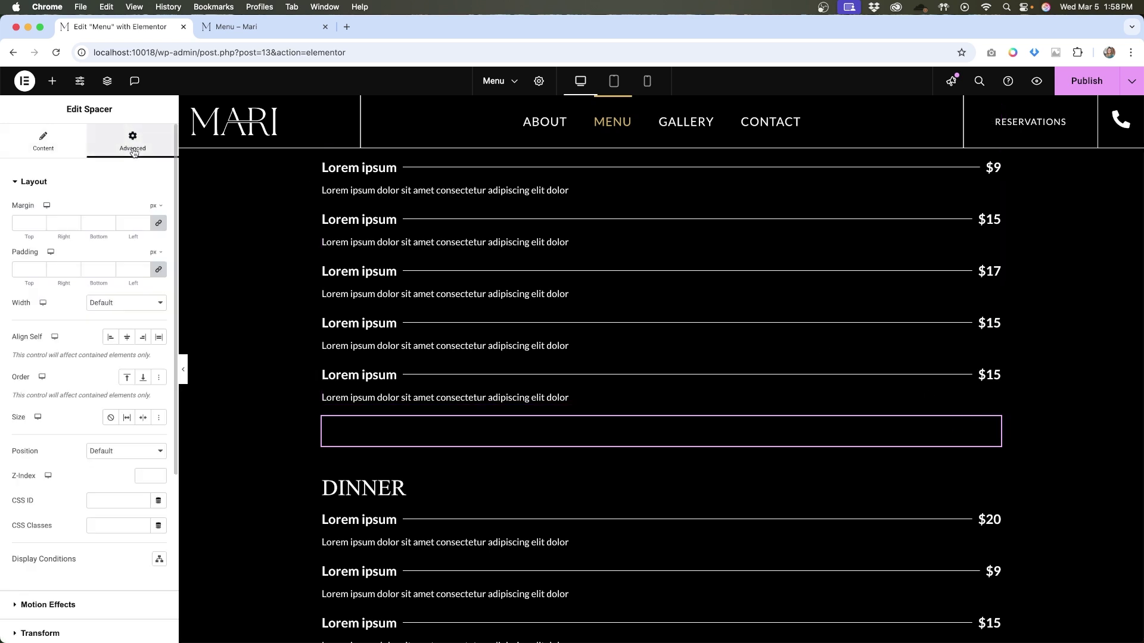
{"action": "left_click", "coordinate": [111, 501]}
{"action": "type", "text": "dinner"}
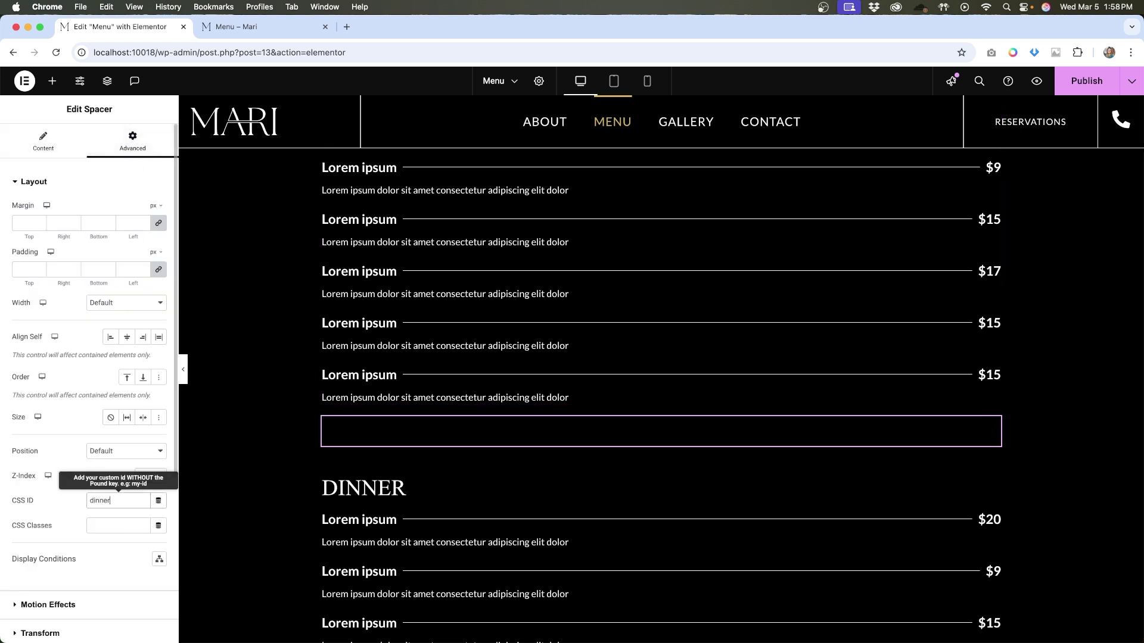
{"action": "left_click", "coordinate": [440, 485]}
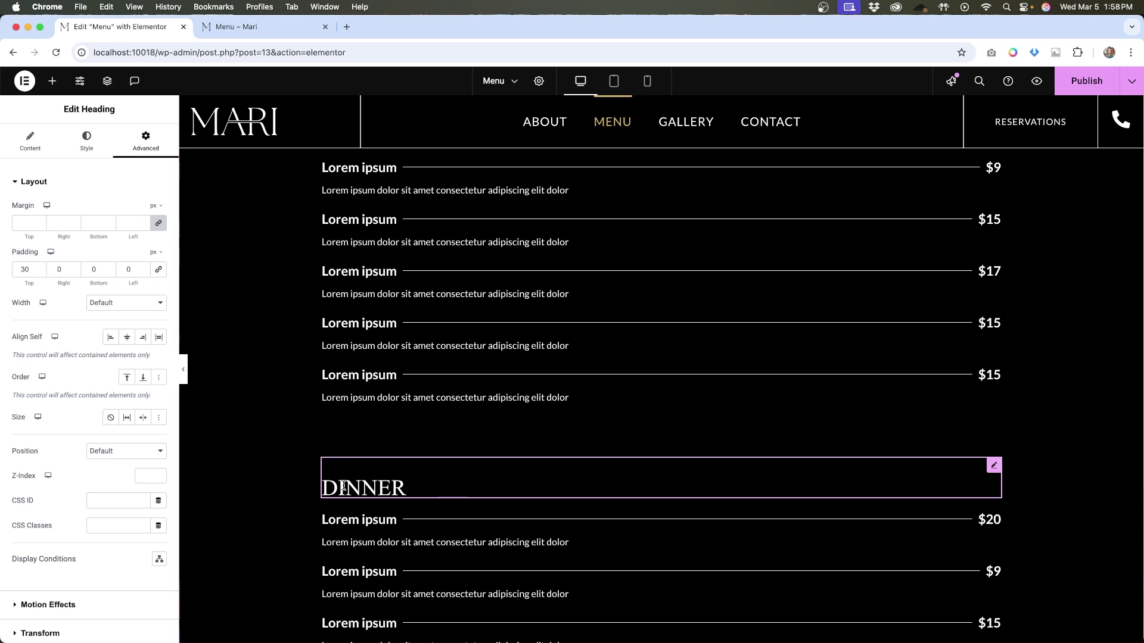
{"action": "left_click", "coordinate": [1087, 81]}
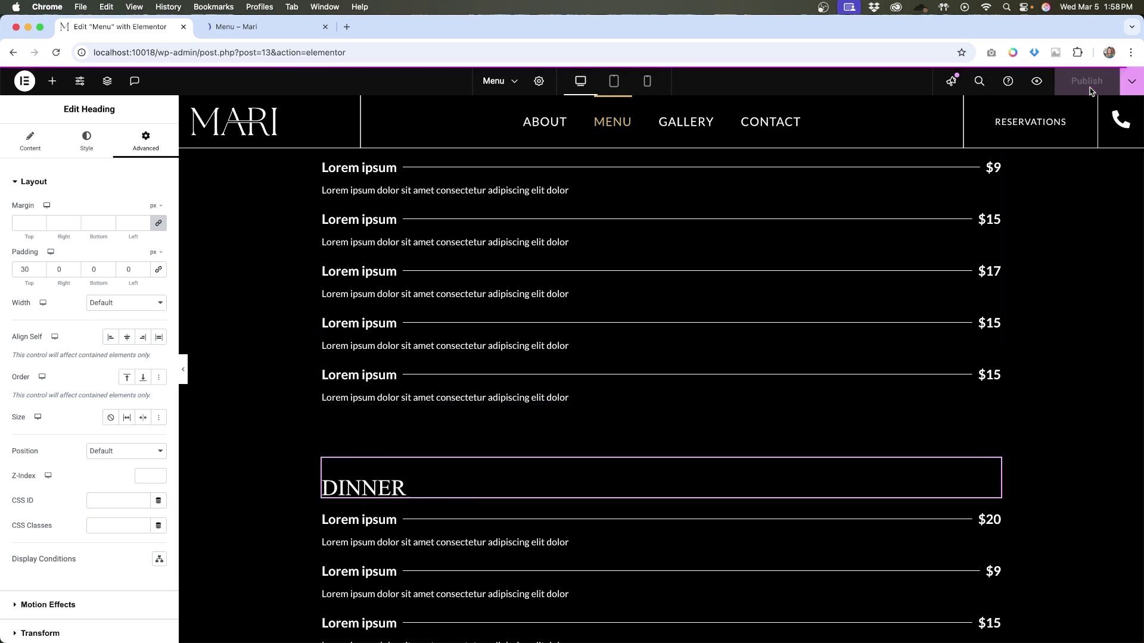
{"action": "left_click", "coordinate": [238, 26]}
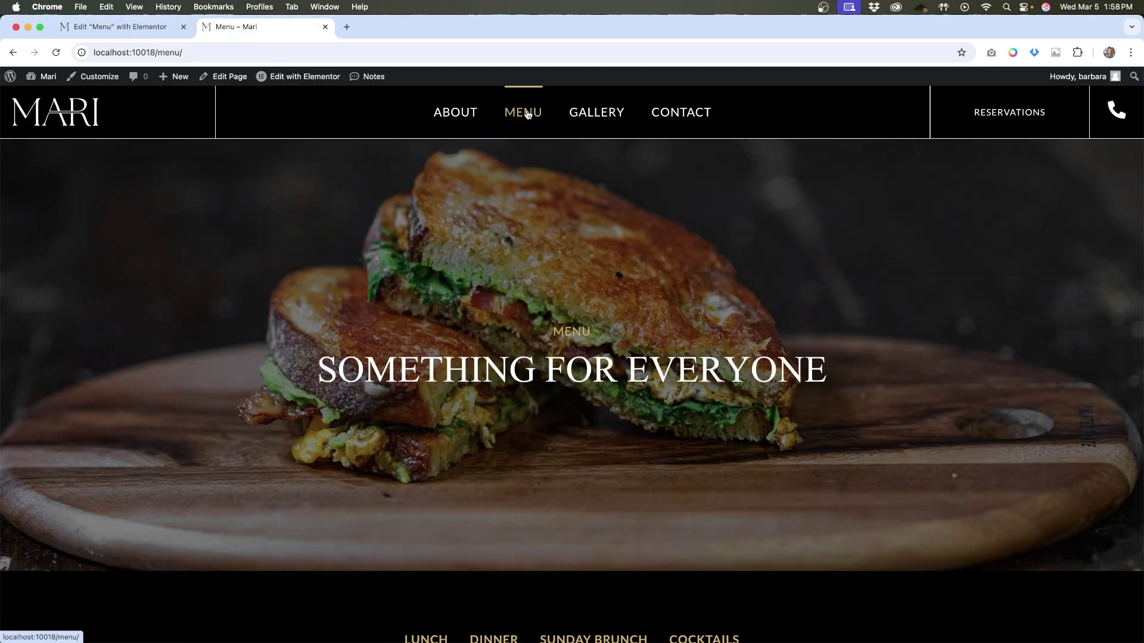
Test the DINNER link on the live page; the heading now clears the sticky header.
{"action": "scroll", "coordinate": [606, 235], "scroll_direction": "down", "scroll_amount": 5}
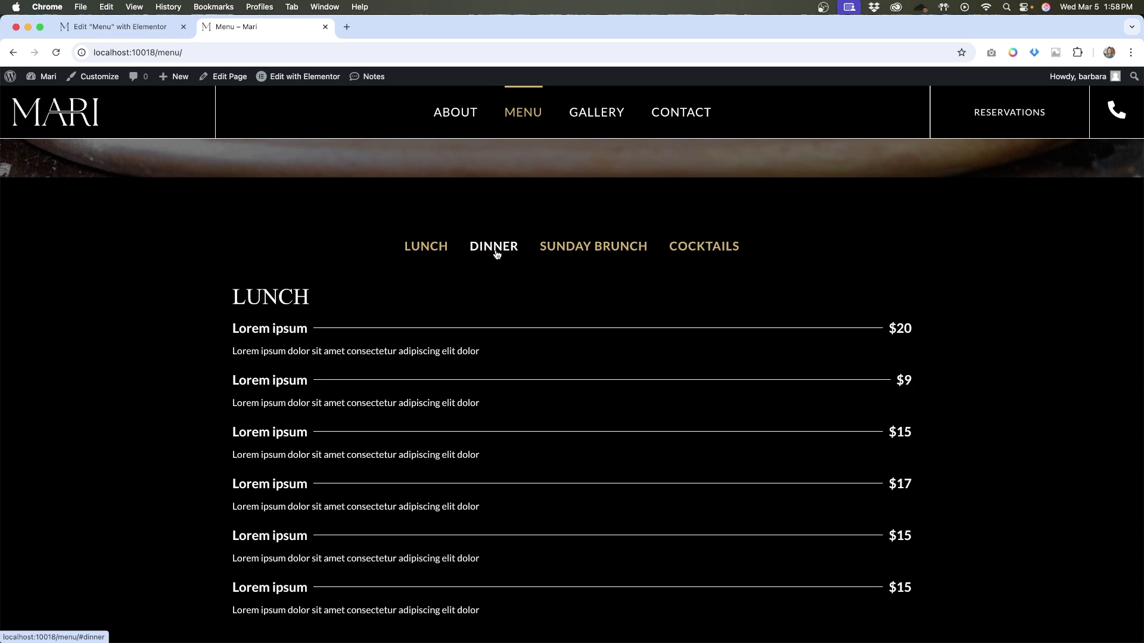
{"action": "left_click", "coordinate": [494, 247]}
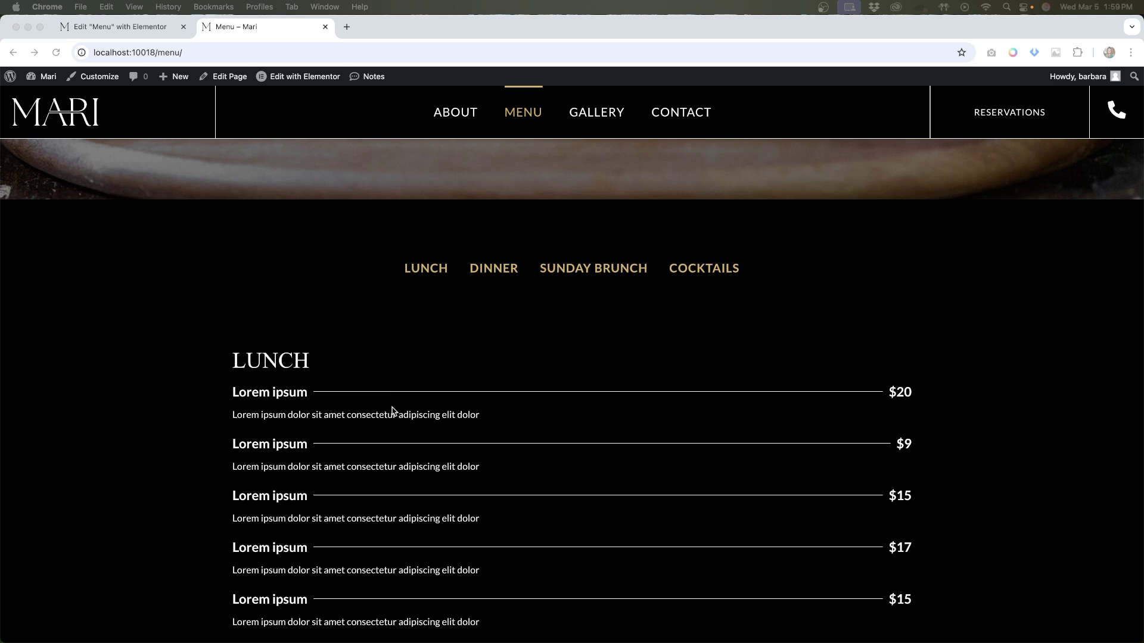
Test the LUNCH, SUNDAY BRUNCH and COCKTAILS jump links, ending at #cocktails.
{"action": "left_click", "coordinate": [427, 275]}
{"action": "left_click", "coordinate": [428, 269]}
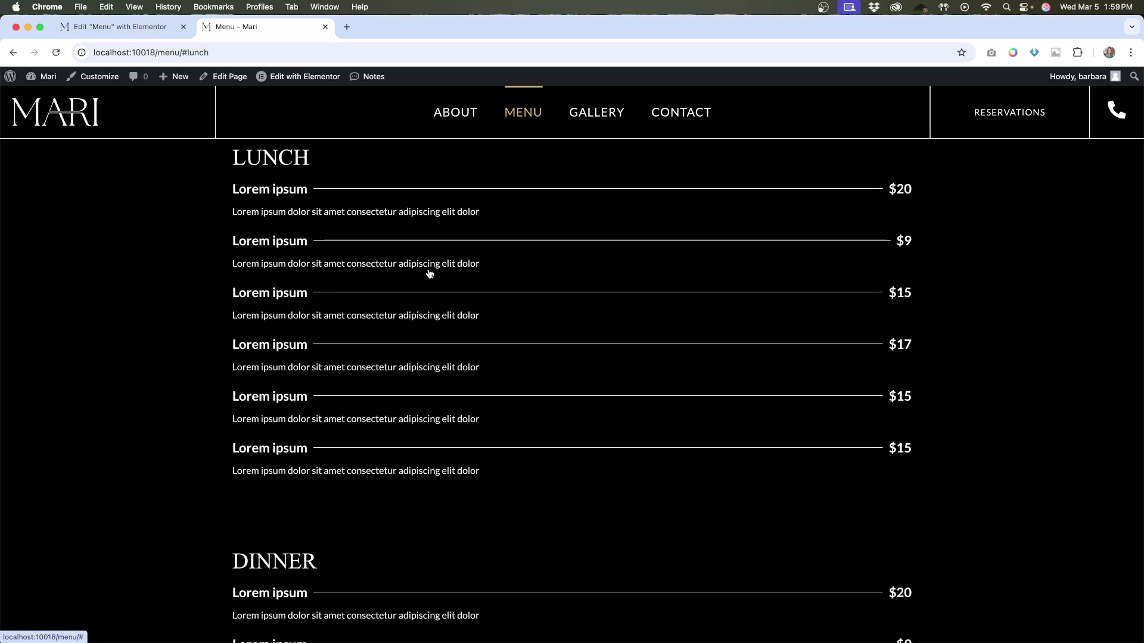
{"action": "scroll", "coordinate": [382, 194], "scroll_direction": "up", "scroll_amount": 5}
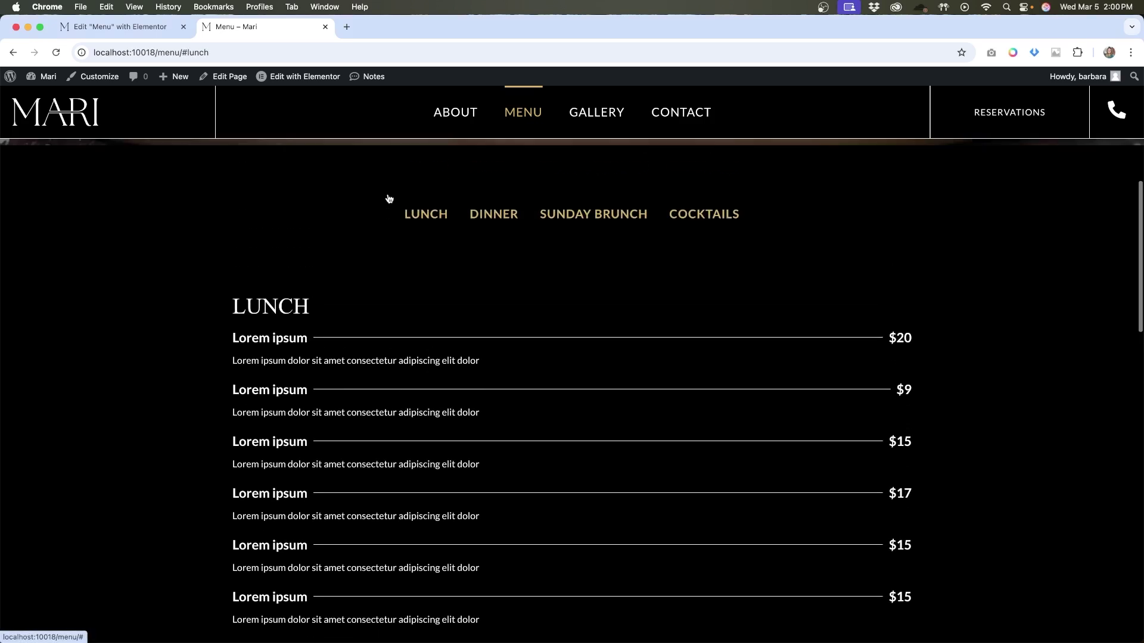
{"action": "left_click", "coordinate": [582, 285]}
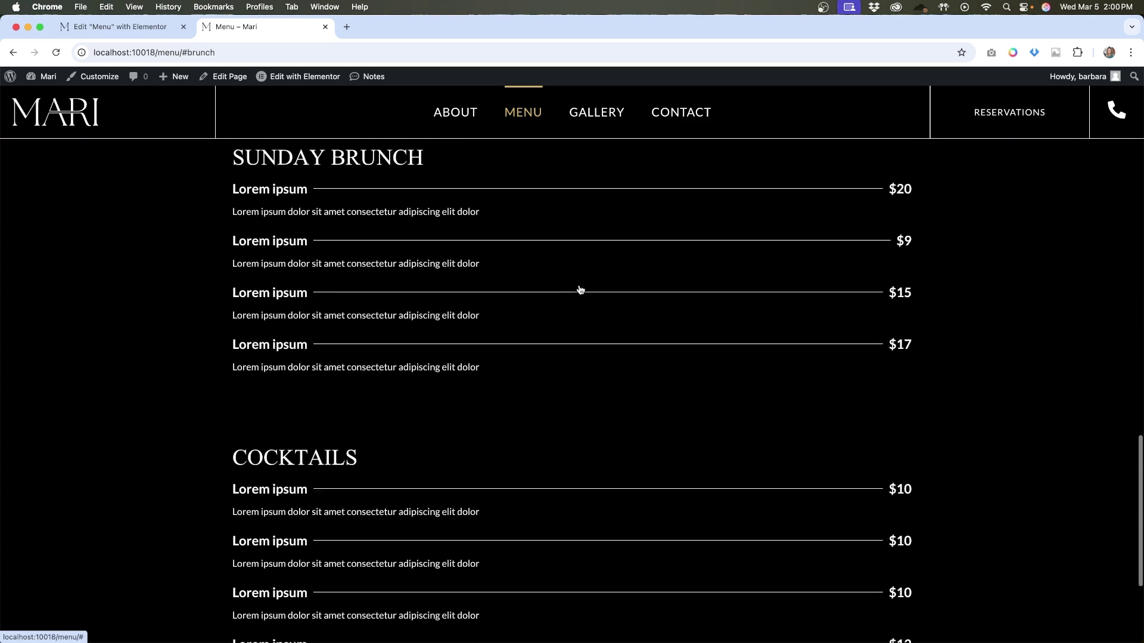
{"action": "scroll", "coordinate": [581, 290], "scroll_direction": "up", "scroll_amount": 20}
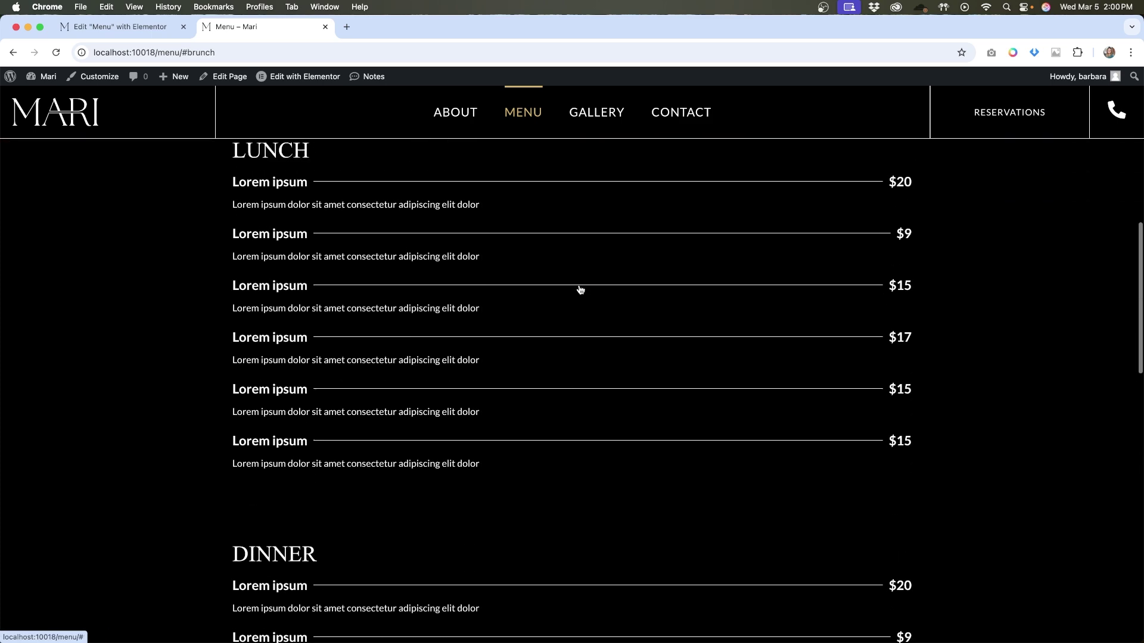
{"action": "scroll", "coordinate": [580, 289], "scroll_direction": "up", "scroll_amount": 3}
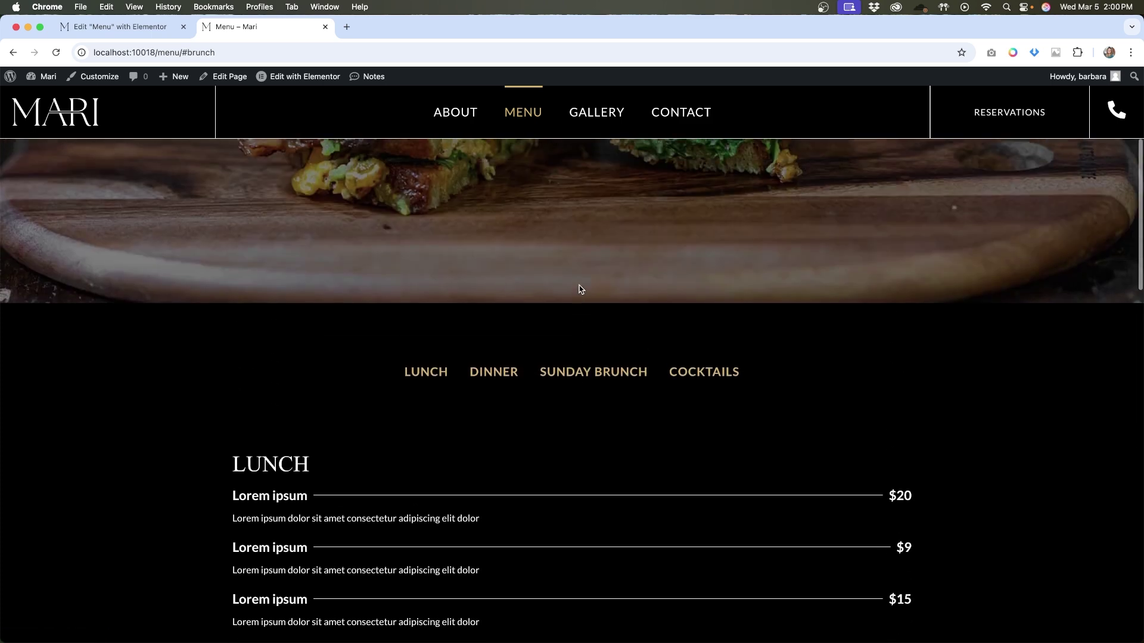
{"action": "left_click", "coordinate": [718, 373]}
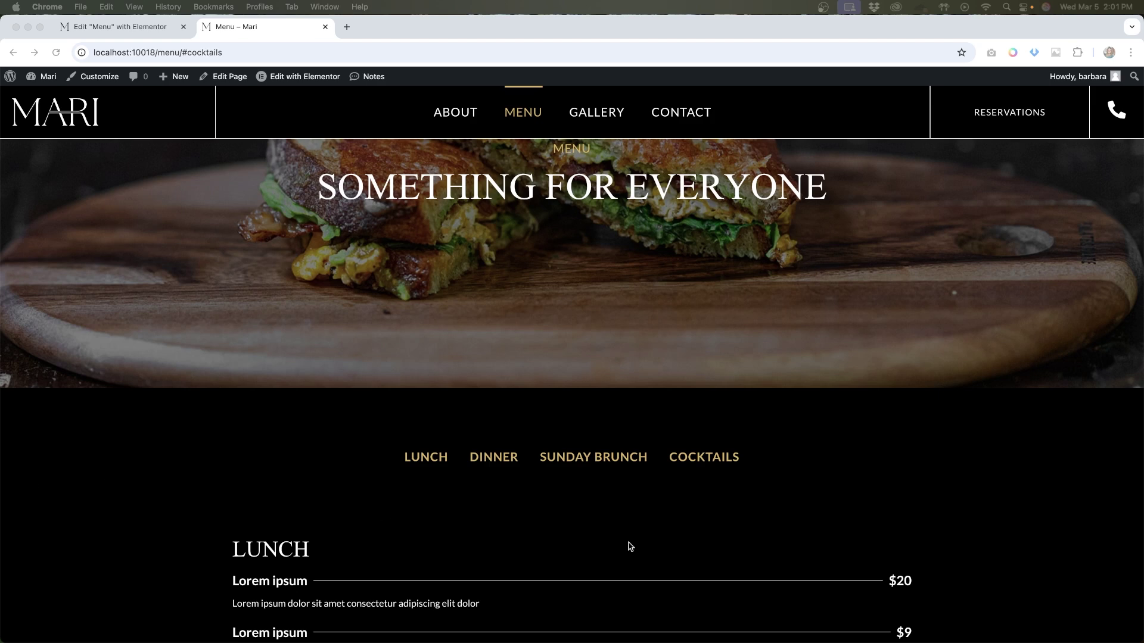
{"action": "scroll", "coordinate": [628, 545], "scroll_direction": "down", "scroll_amount": 10}
{"action": "scroll", "coordinate": [628, 545], "scroll_direction": "down", "scroll_amount": 4}
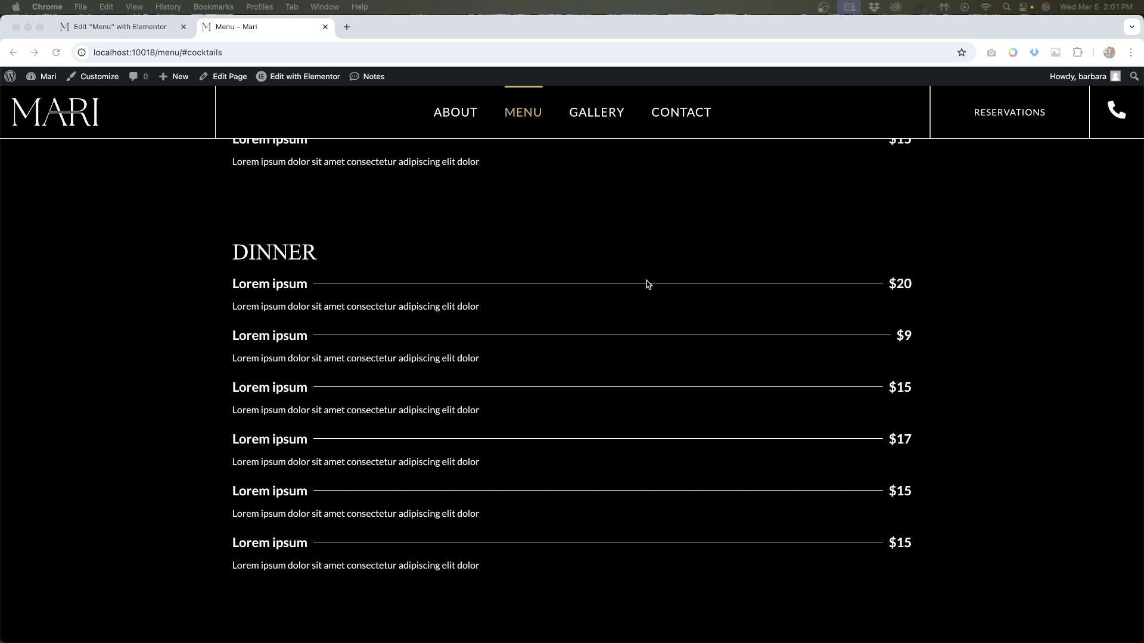
{"action": "scroll", "coordinate": [648, 285], "scroll_direction": "up", "scroll_amount": 4}
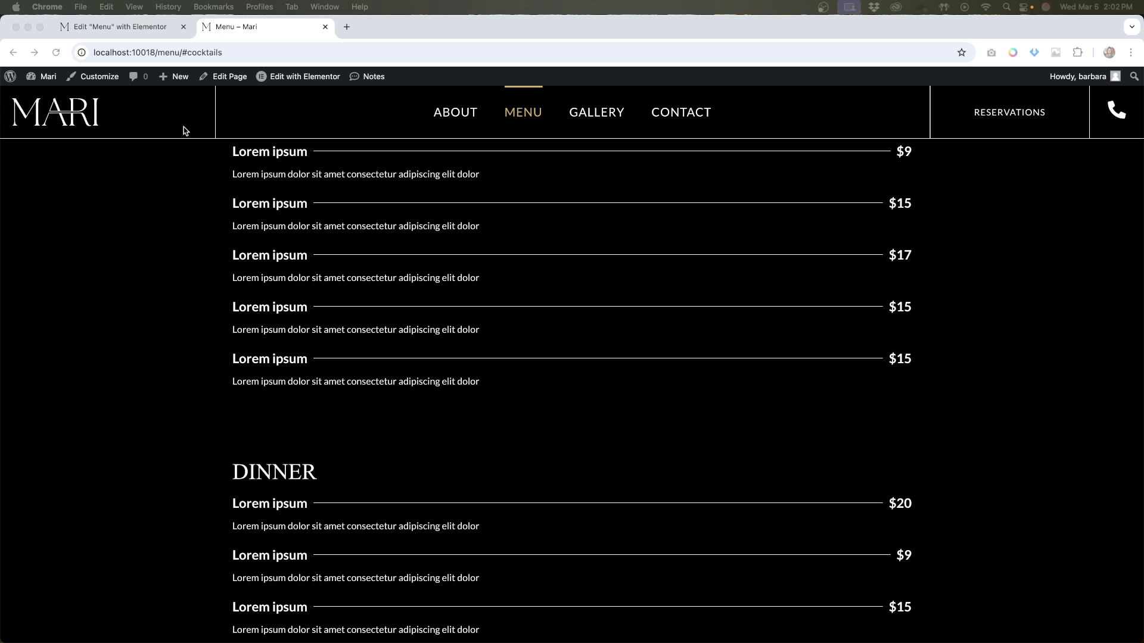
{"action": "scroll", "coordinate": [525, 470], "scroll_direction": "up", "scroll_amount": 15}
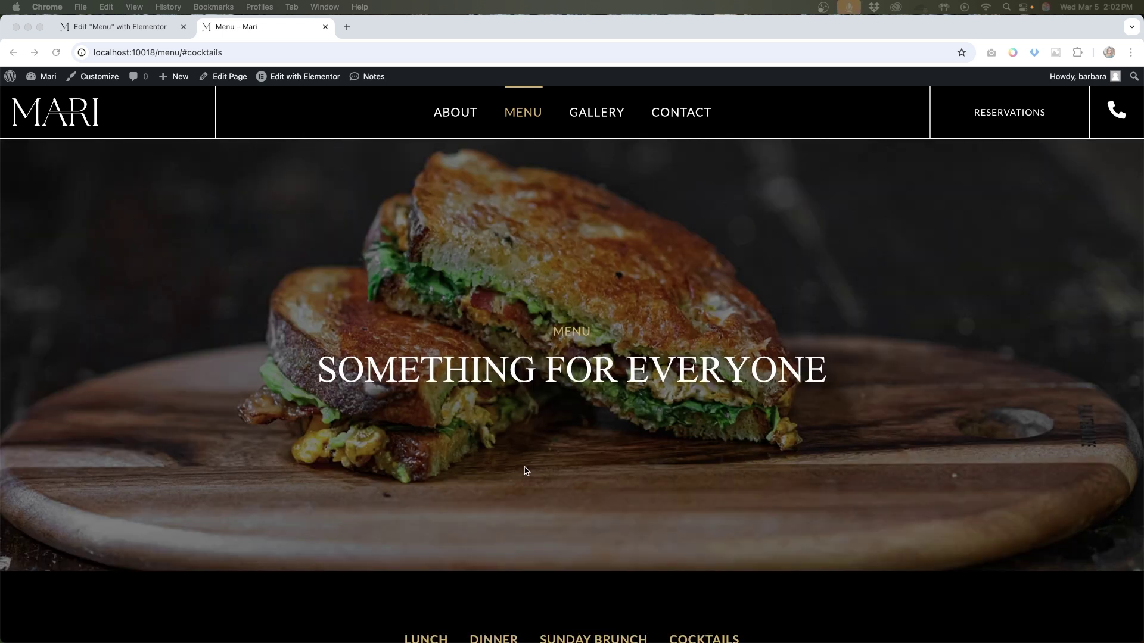